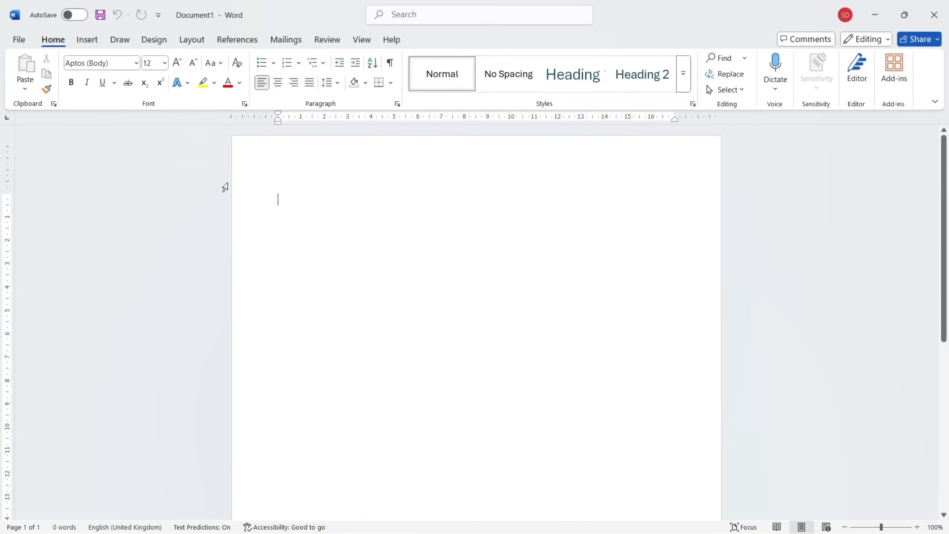
Step: Fill the blank document with sample paragraphs by entering =rand() twice
{"action": "left_click", "coordinate": [149, 41]}
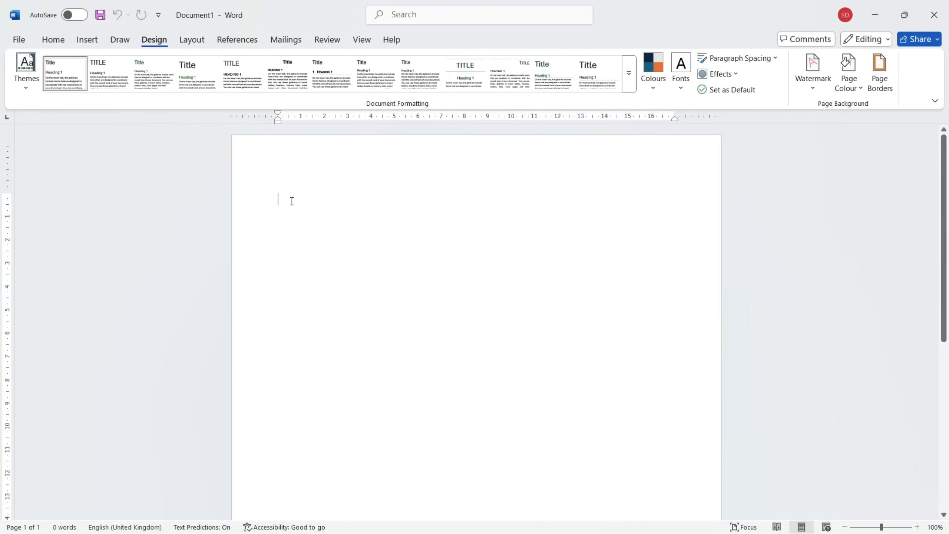
{"action": "type", "text": "="}
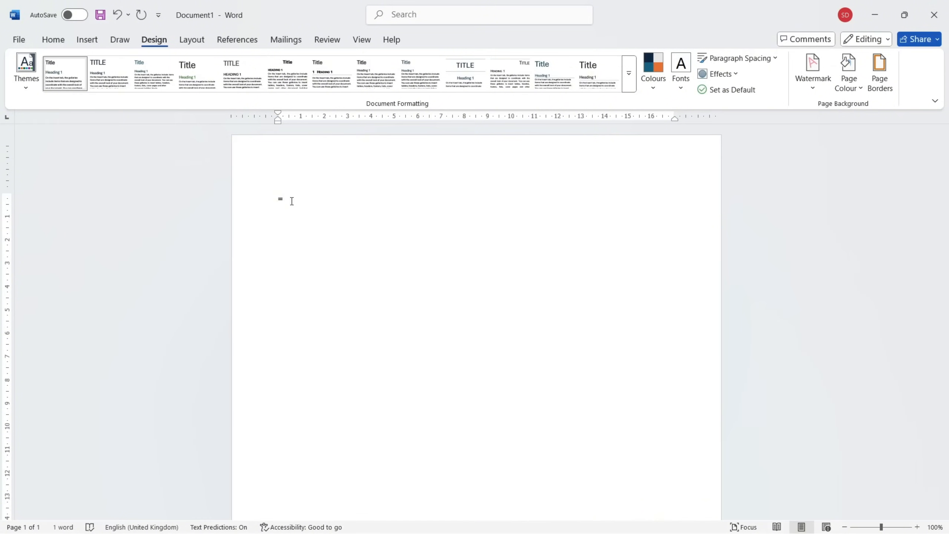
{"action": "type", "text": "rand()"}
{"action": "key", "text": "Return"}
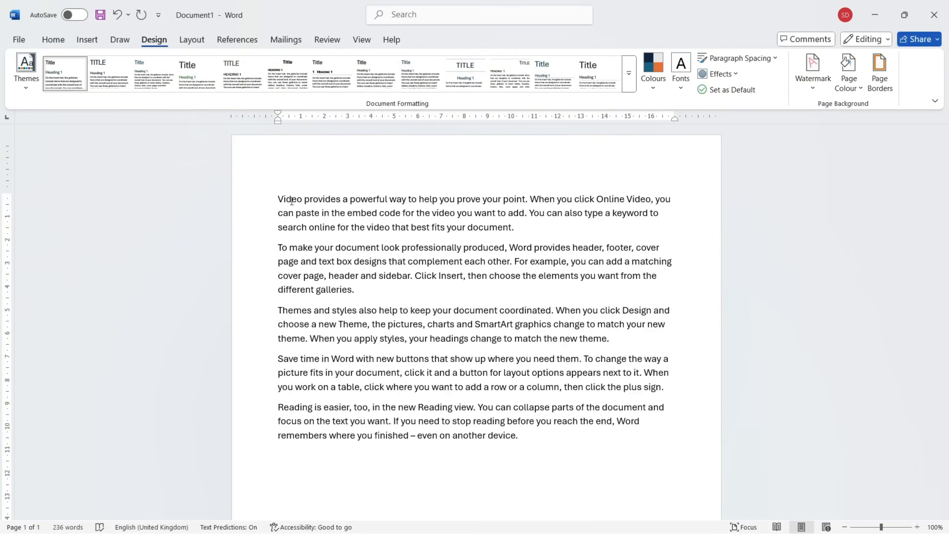
{"action": "type", "text": "=rand()"}
{"action": "key", "text": "Return"}
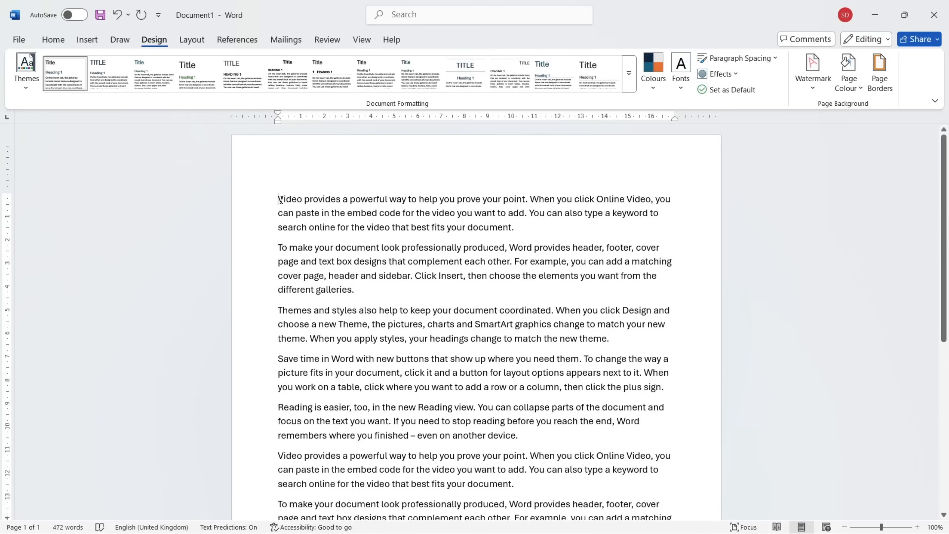
Step: Add the lines "Title" and "Title 1" above the first paragraph
{"action": "left_click", "coordinate": [281, 199]}
{"action": "key", "text": "Caps_Lock"}
{"action": "type", "text": "T"}
{"action": "key", "text": "Caps_Lock"}
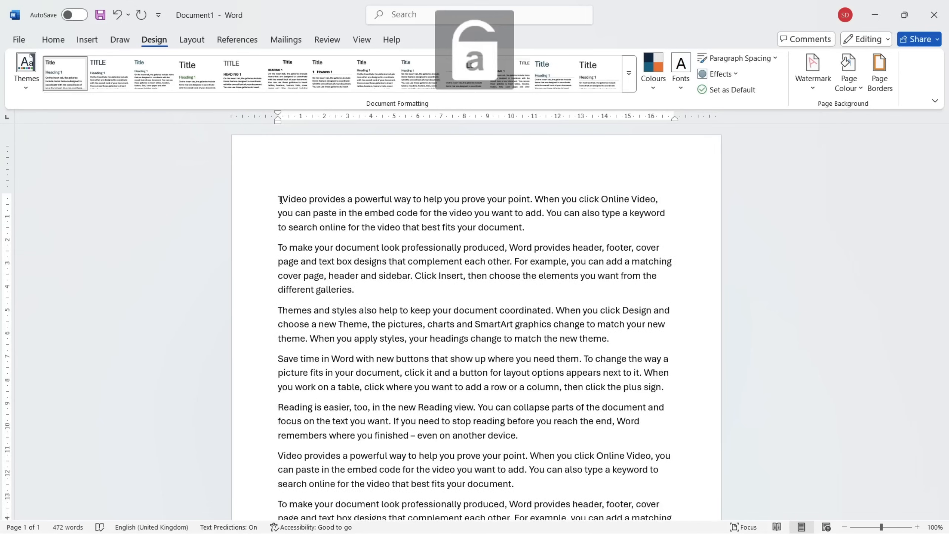
{"action": "type", "text": "itle"}
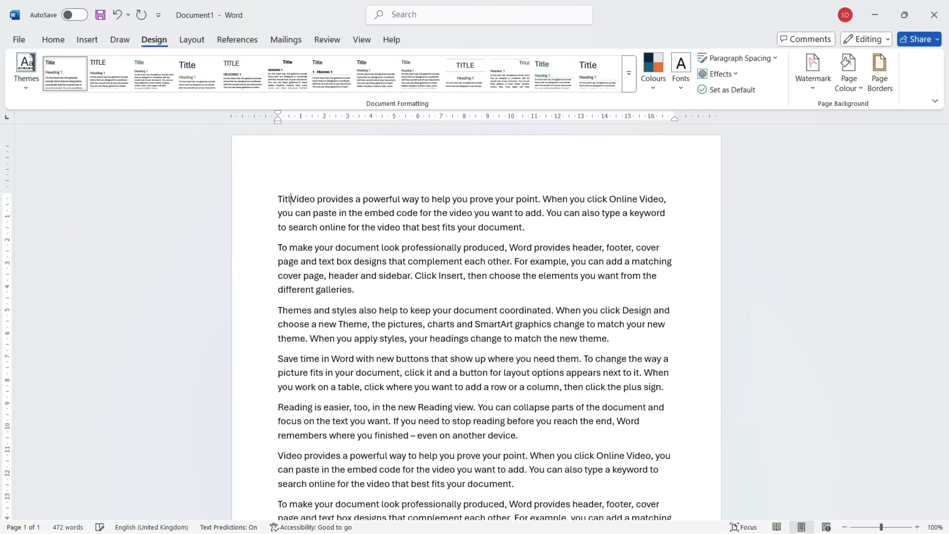
{"action": "key", "text": "Return"}
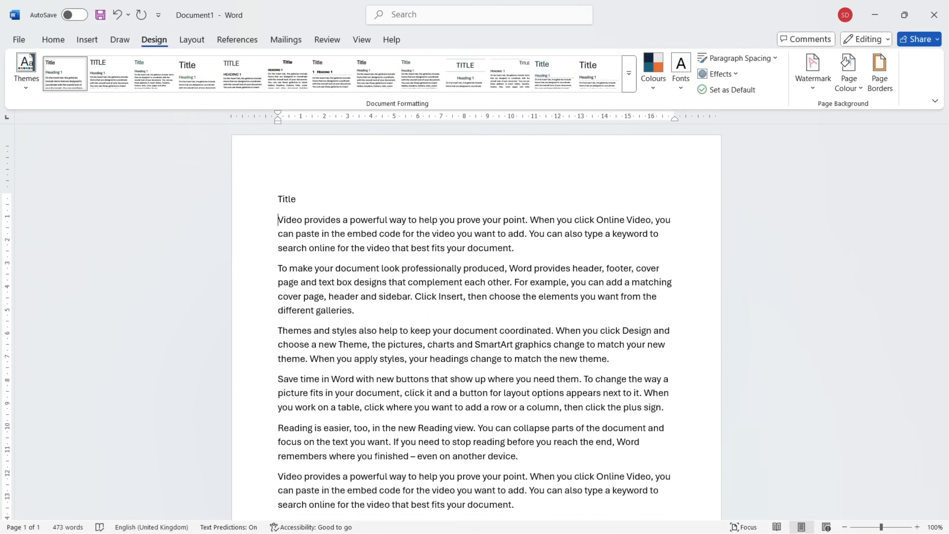
{"action": "type", "text": "tit"}
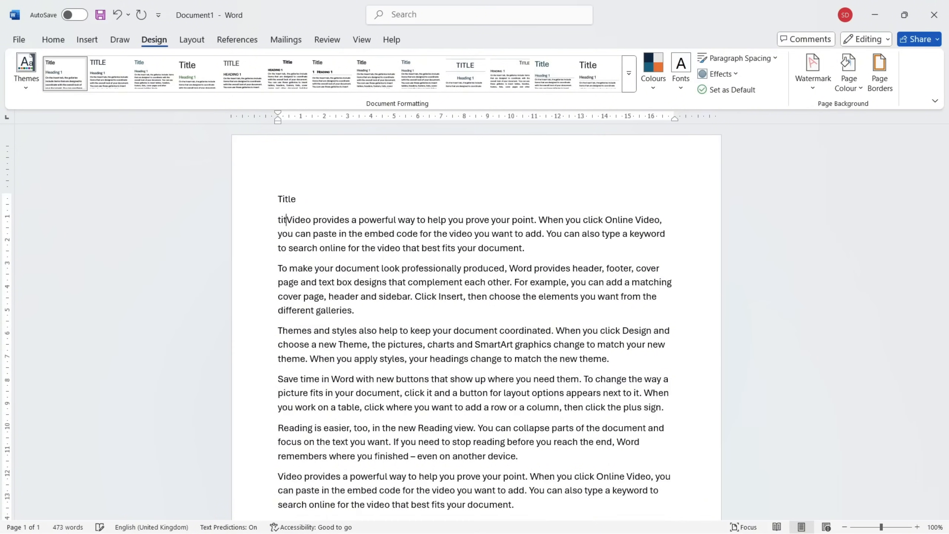
{"action": "type", "text": "le 1"}
{"action": "key", "text": "Return"}
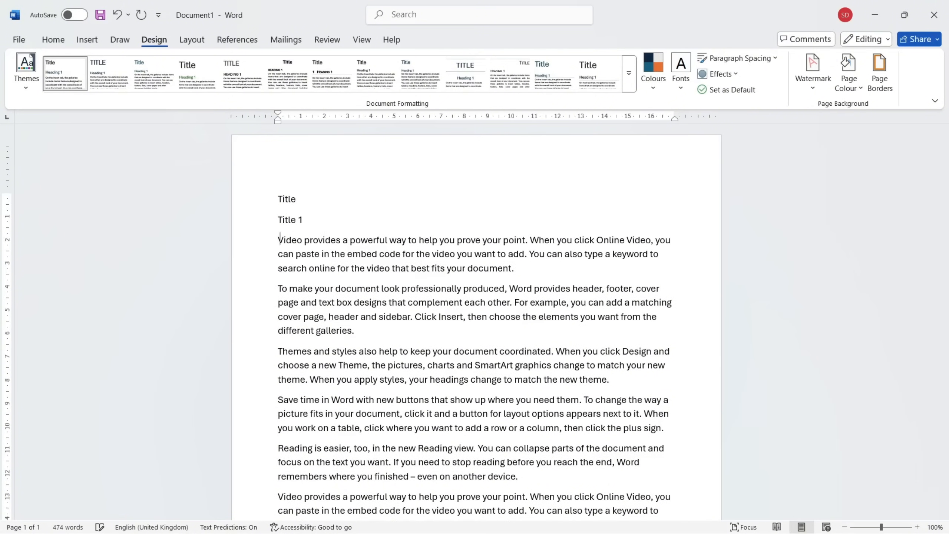
Step: Insert the line "Title2" after the third sample paragraph, which begins "Themes and styles"
{"action": "scroll", "coordinate": [347, 243], "scroll_direction": "down", "scroll_amount": 3}
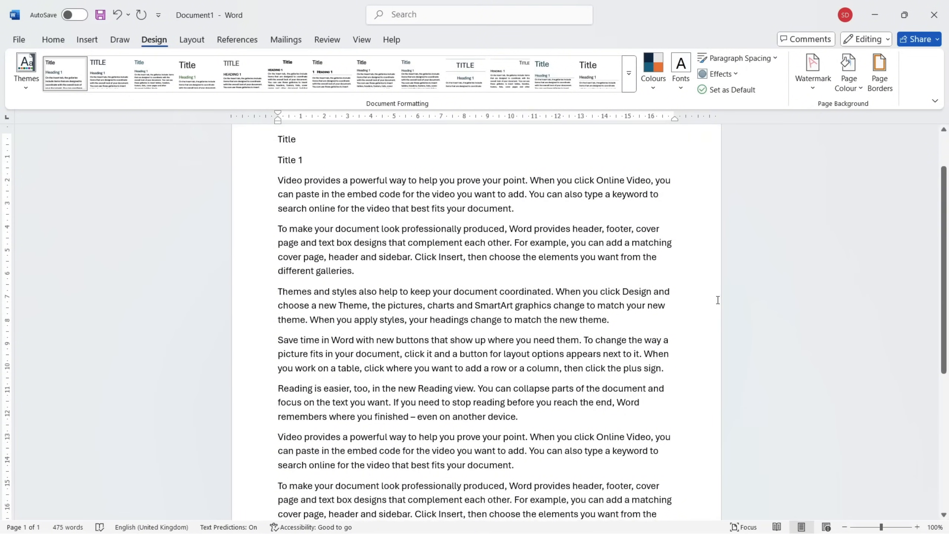
{"action": "left_click", "coordinate": [632, 320]}
{"action": "key", "text": "Return"}
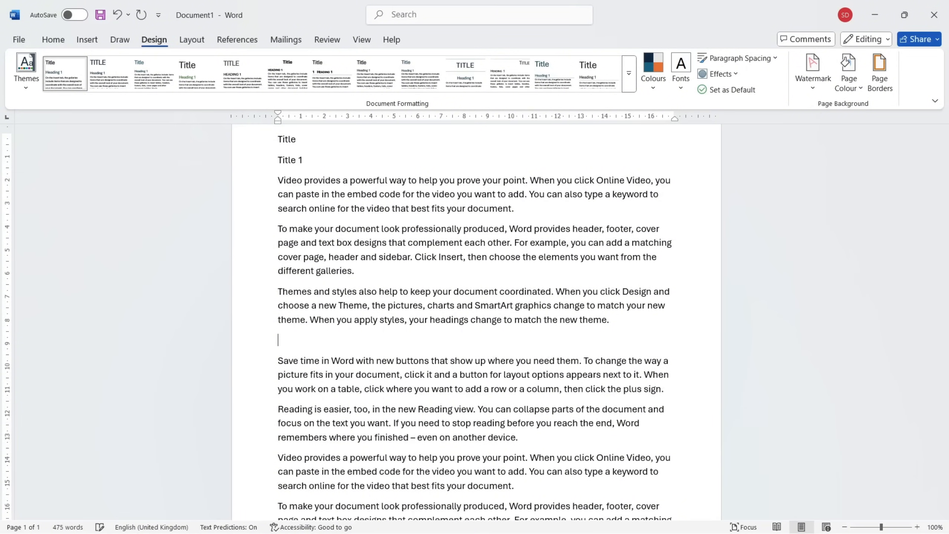
{"action": "type", "text": "T"}
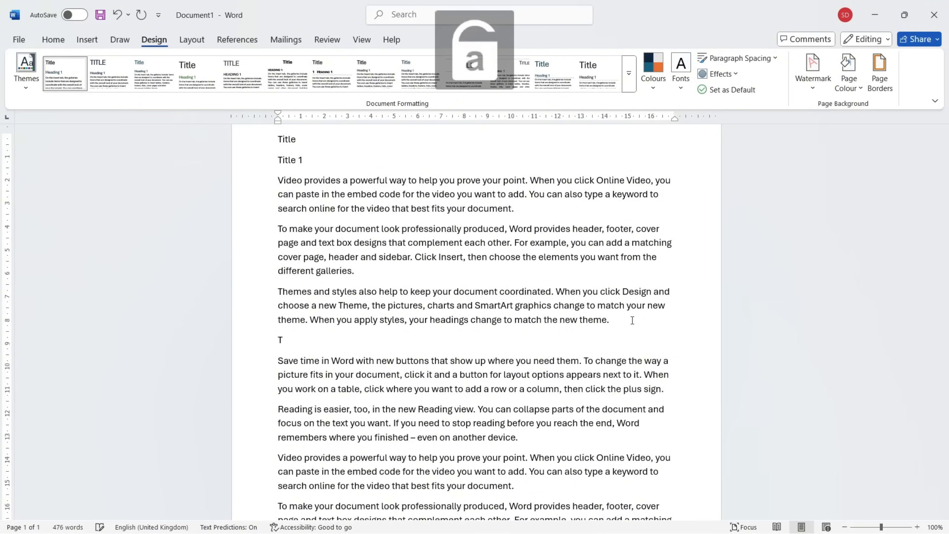
{"action": "type", "text": "itle"}
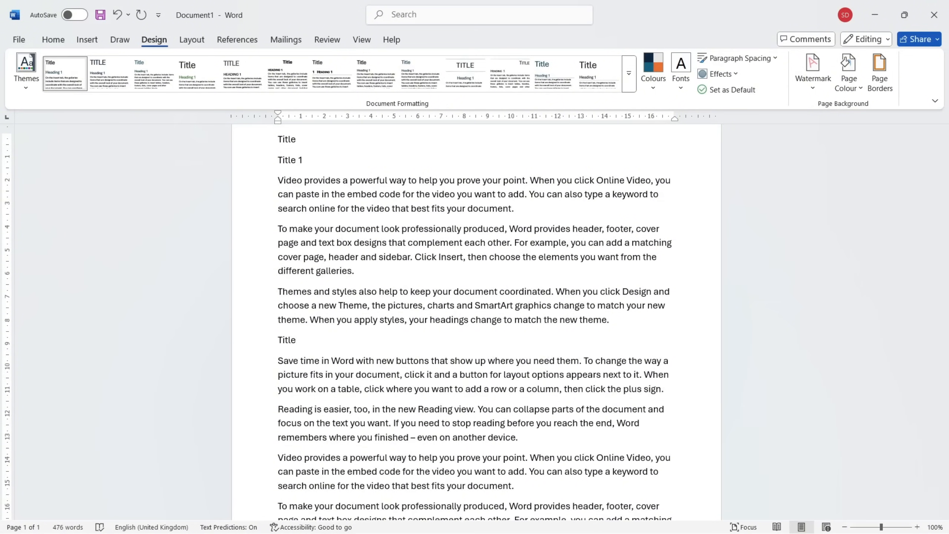
{"action": "type", "text": "2"}
Step: Apply the second Gallery theme, listed after Frame, to the document
{"action": "scroll", "coordinate": [474, 322], "scroll_direction": "down", "scroll_amount": 6}
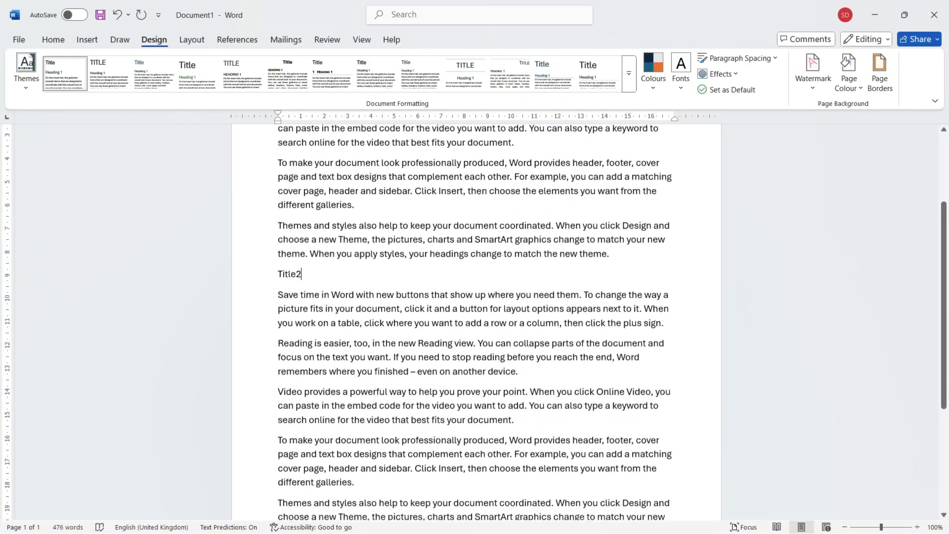
{"action": "scroll", "coordinate": [475, 322], "scroll_direction": "up", "scroll_amount": 2}
{"action": "scroll", "coordinate": [475, 321], "scroll_direction": "up", "scroll_amount": 5}
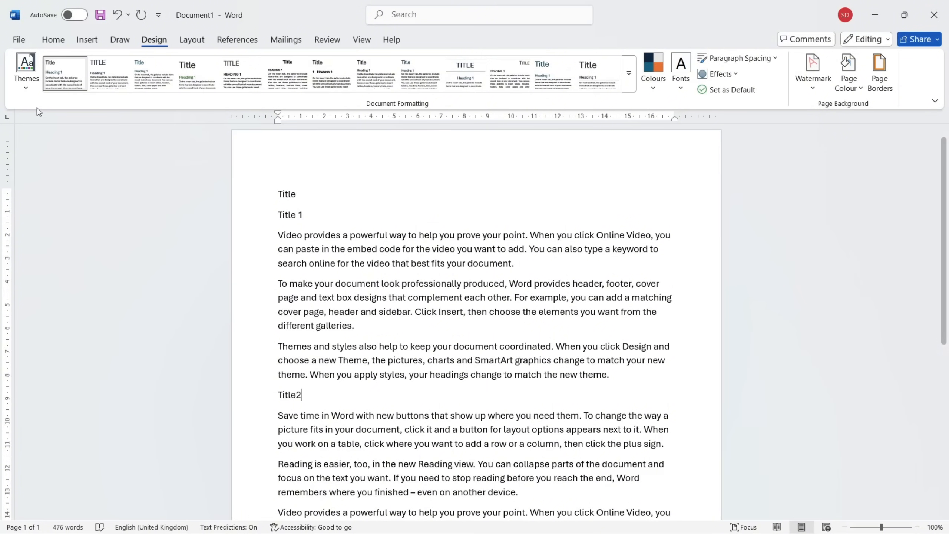
{"action": "left_click", "coordinate": [26, 89]}
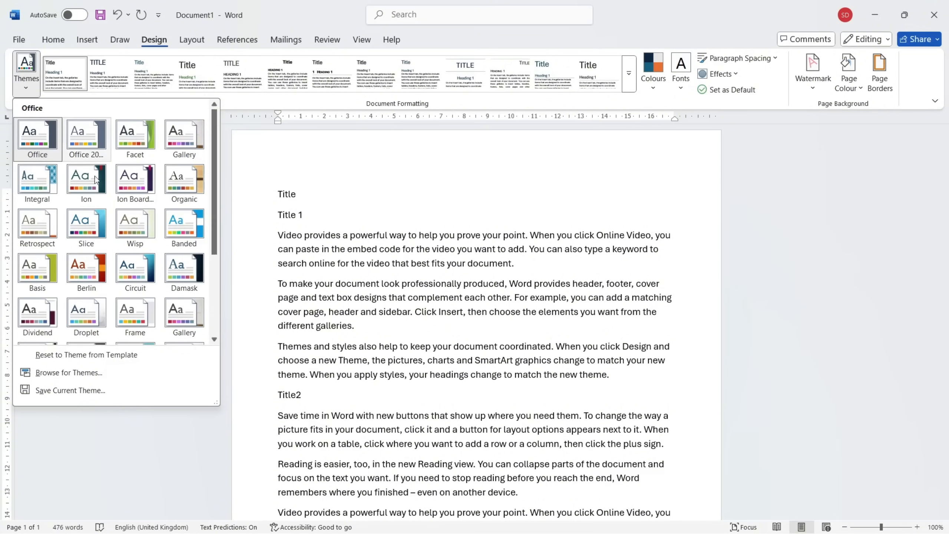
{"action": "scroll", "coordinate": [90, 315], "scroll_direction": "down", "scroll_amount": 3}
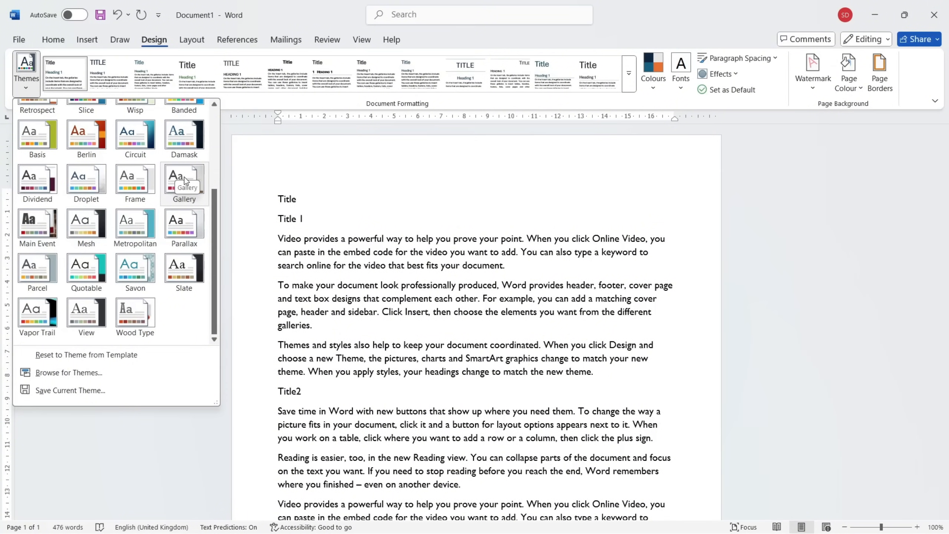
{"action": "left_click", "coordinate": [185, 180]}
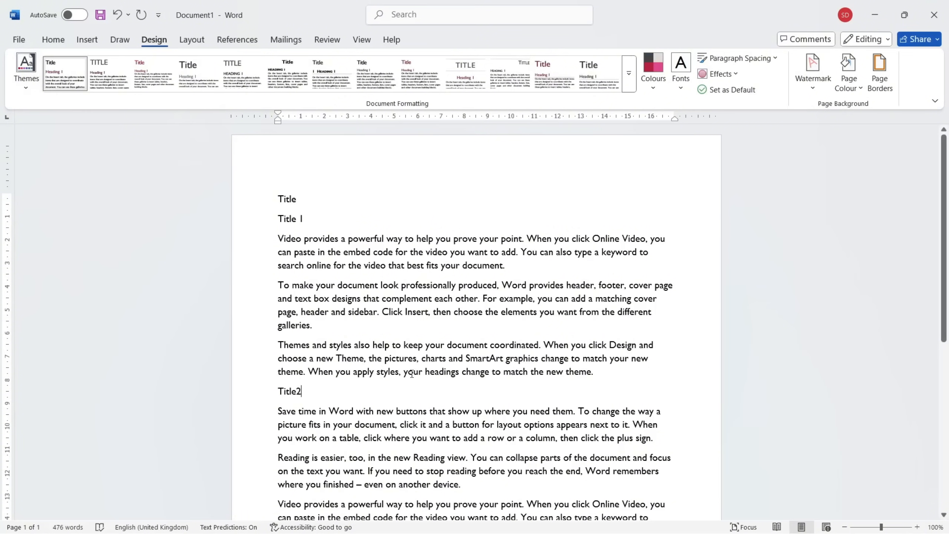
{"action": "scroll", "coordinate": [499, 370], "scroll_direction": "down", "scroll_amount": 7}
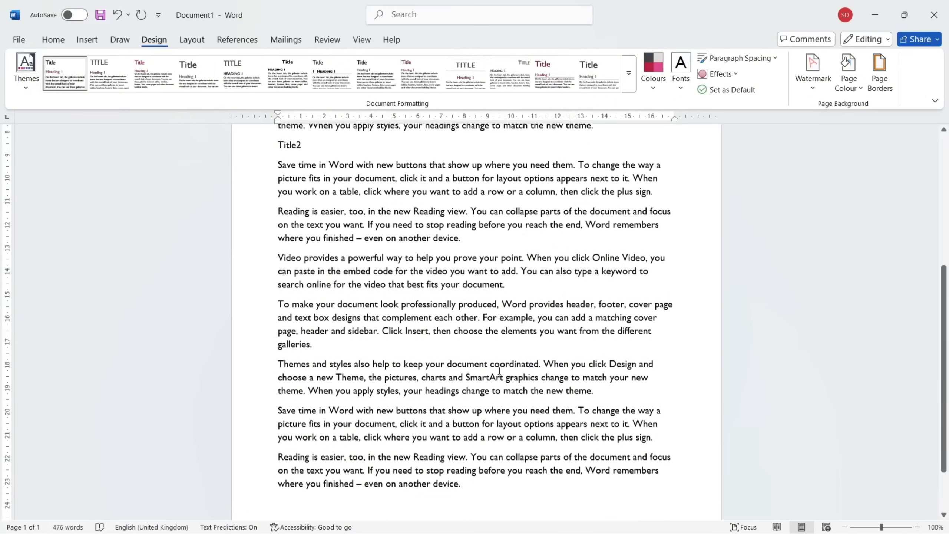
{"action": "scroll", "coordinate": [500, 371], "scroll_direction": "up", "scroll_amount": 6}
{"action": "scroll", "coordinate": [553, 339], "scroll_direction": "up", "scroll_amount": 1}
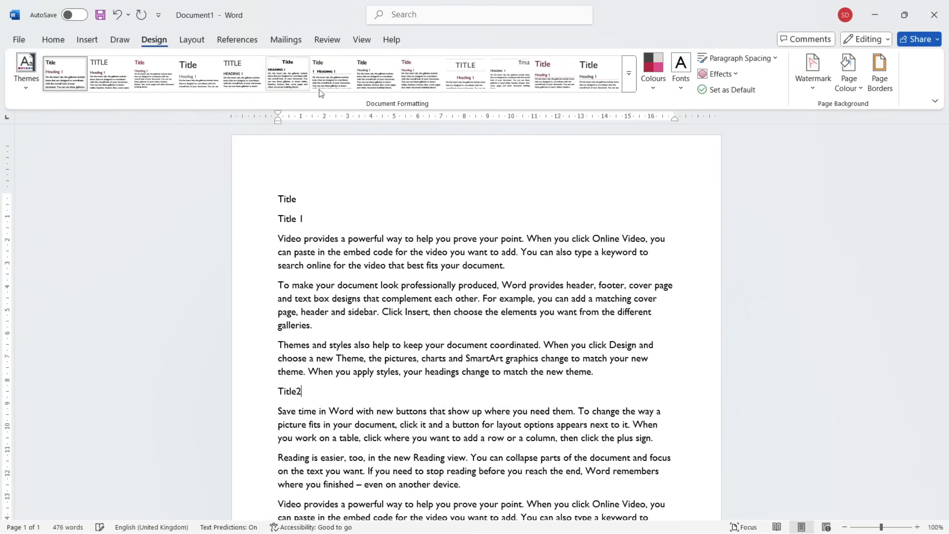
{"action": "left_click", "coordinate": [26, 90]}
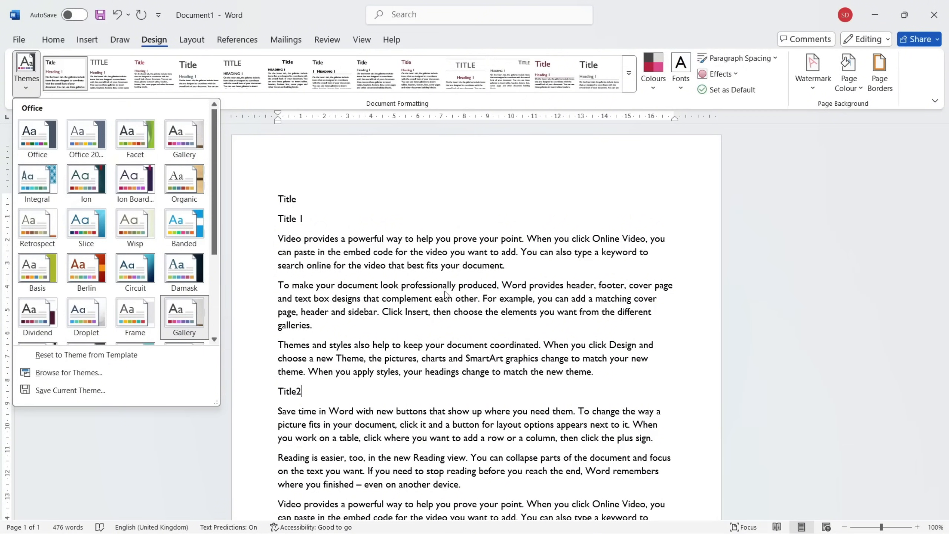
{"action": "left_click", "coordinate": [412, 266]}
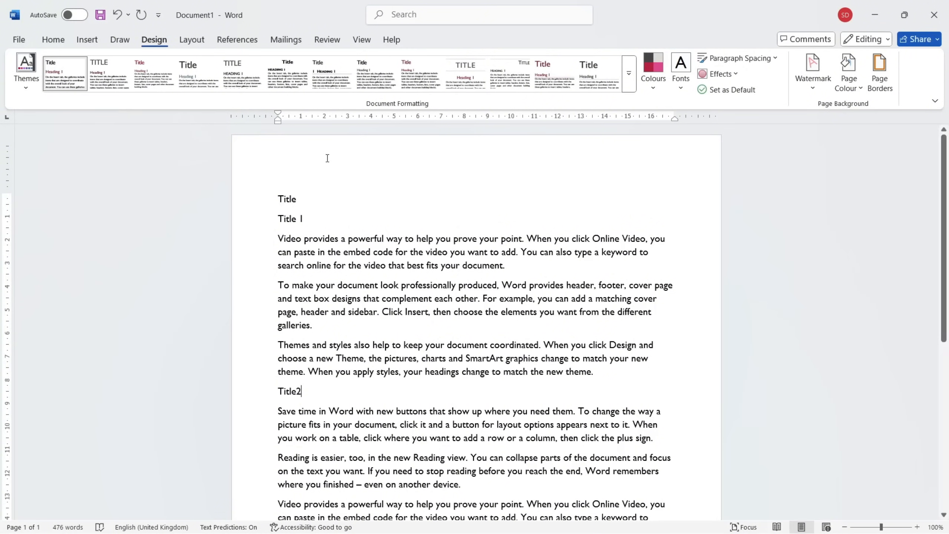
Step: Browse the built-in style sets and apply Basic (Stylish) to the document
{"action": "left_click", "coordinate": [631, 70]}
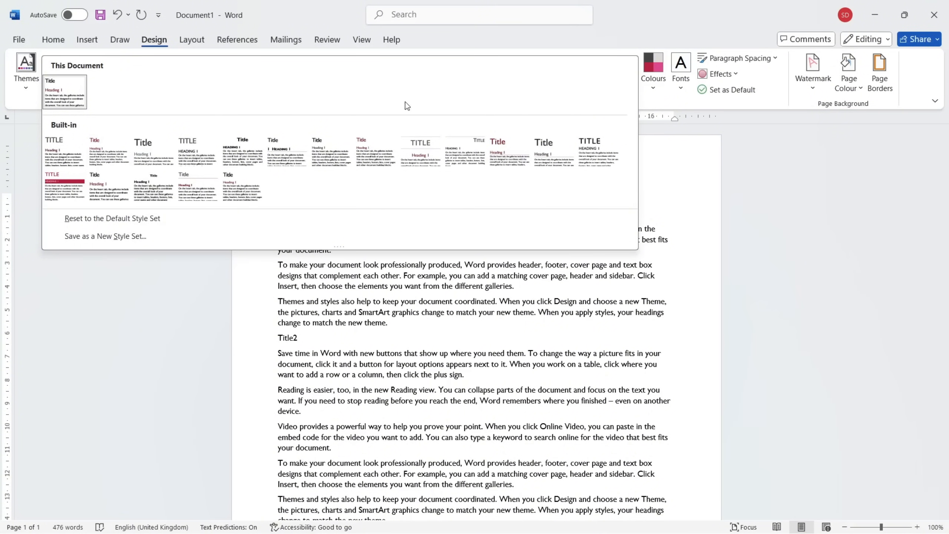
{"action": "left_click", "coordinate": [664, 165]}
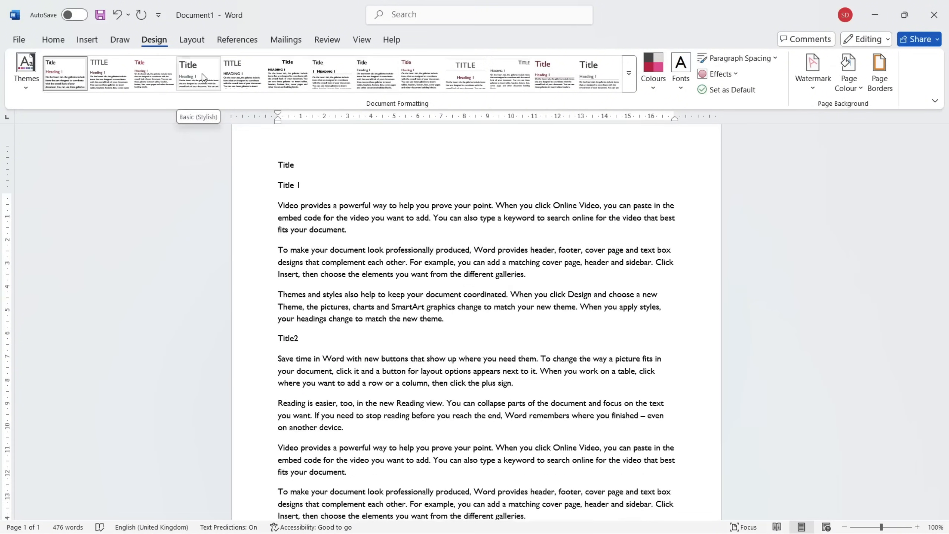
{"action": "left_click", "coordinate": [202, 78]}
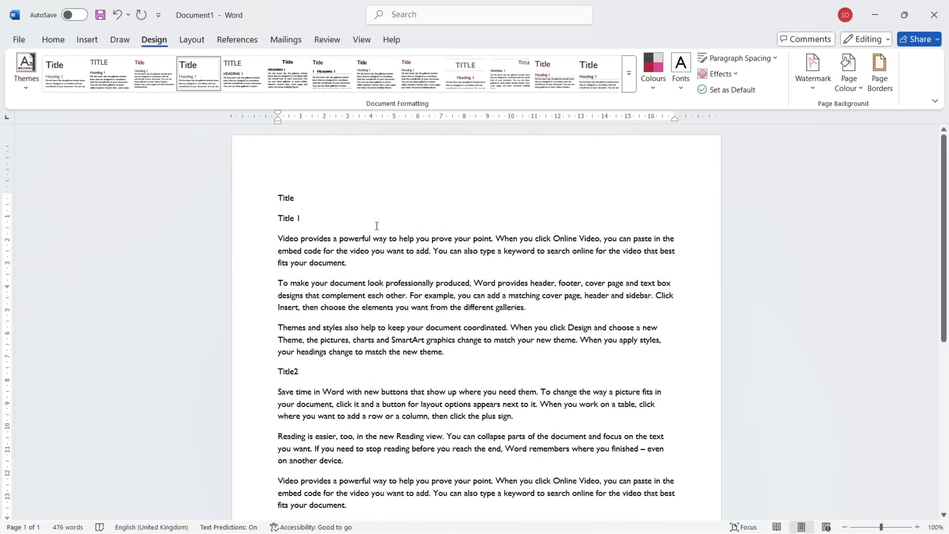
Step: Apply the Heading 1 style to the "Title" line at the start of the document
{"action": "double_click", "coordinate": [285, 196]}
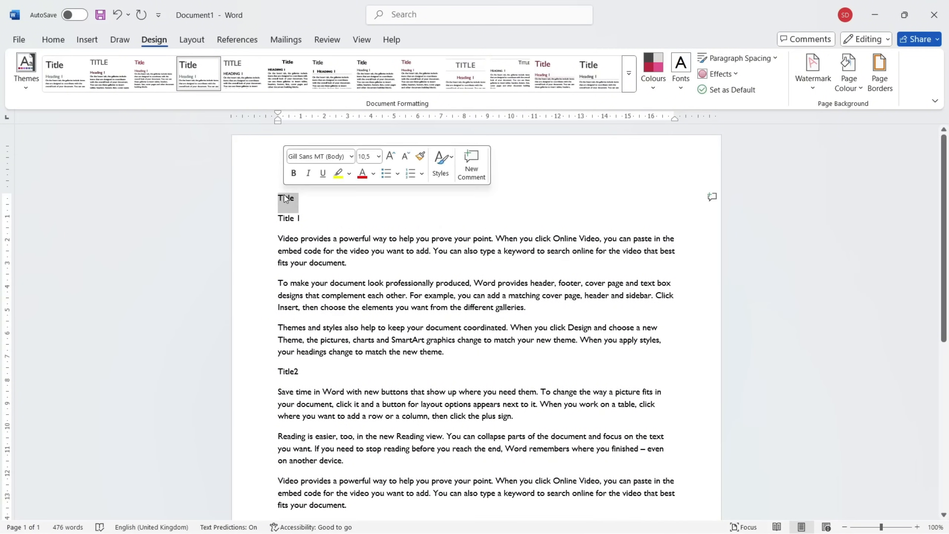
{"action": "left_click", "coordinate": [452, 166]}
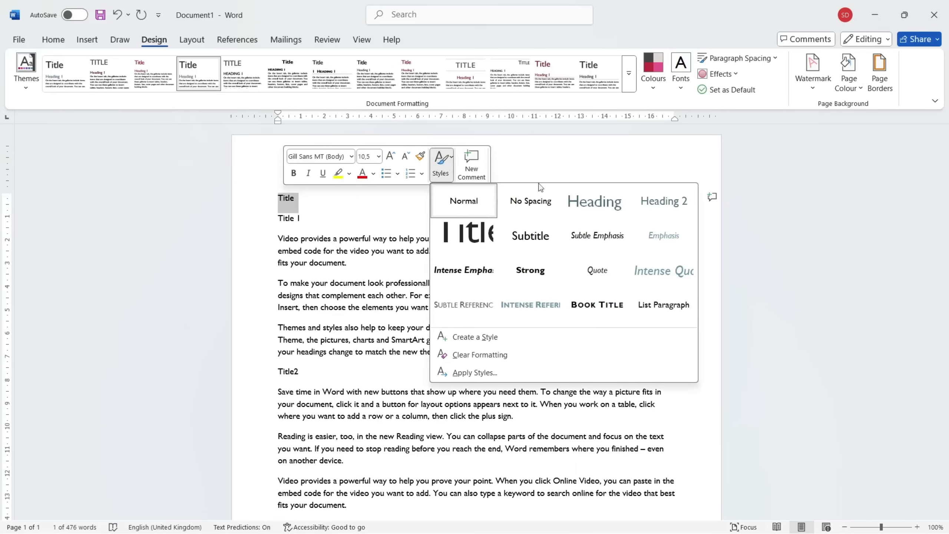
{"action": "left_click", "coordinate": [593, 208]}
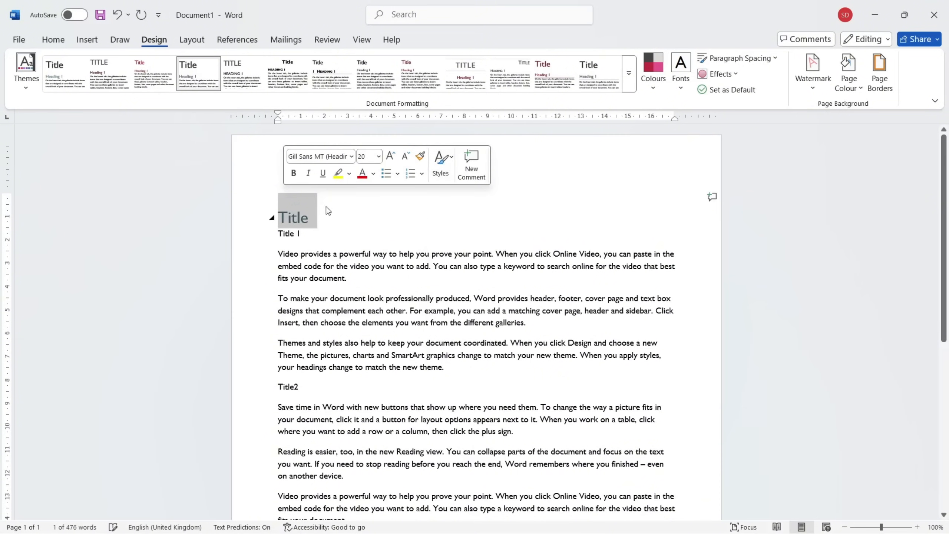
Step: Apply the Heading 2 style to the "Title 1" and "Title2" lines
{"action": "double_click", "coordinate": [286, 234]}
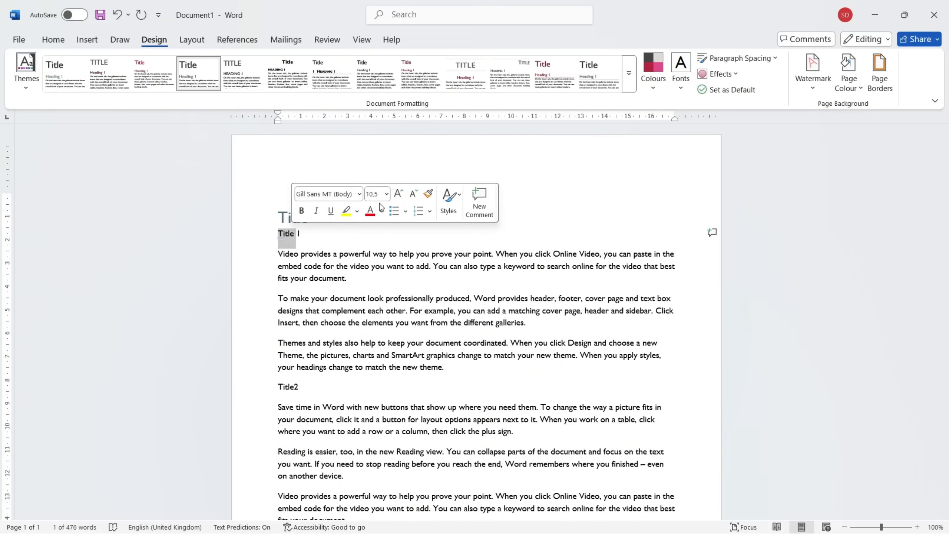
{"action": "left_click", "coordinate": [323, 241]}
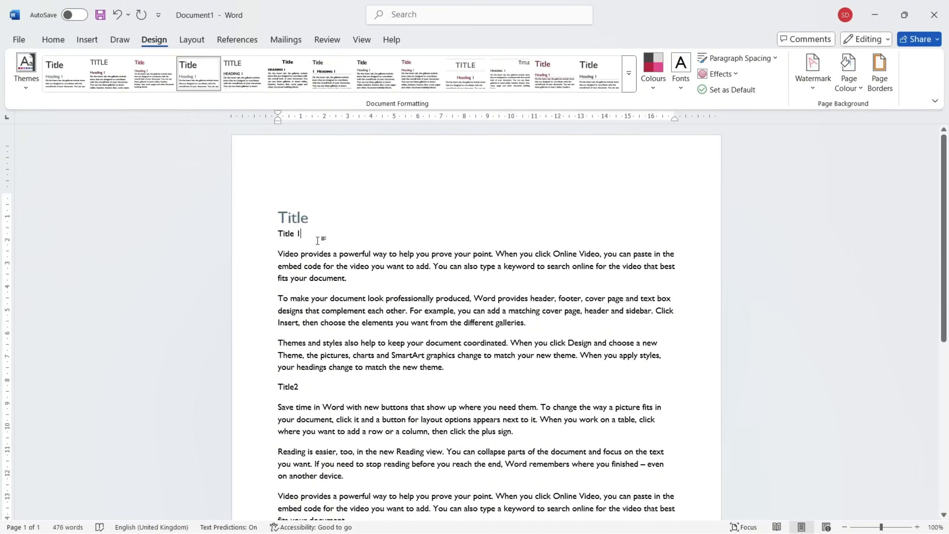
{"action": "left_click_drag", "start_coordinate": [315, 238], "coordinate": [270, 234]}
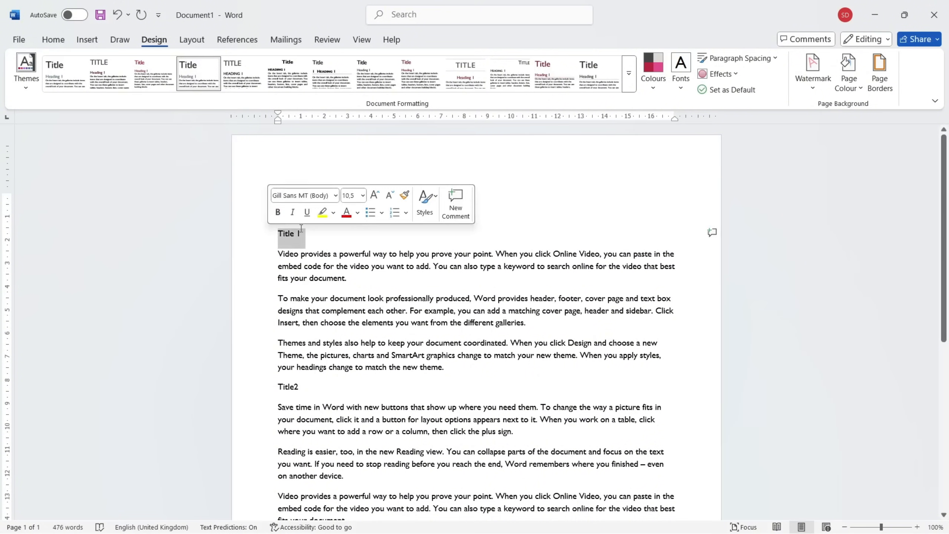
{"action": "left_click", "coordinate": [425, 204]}
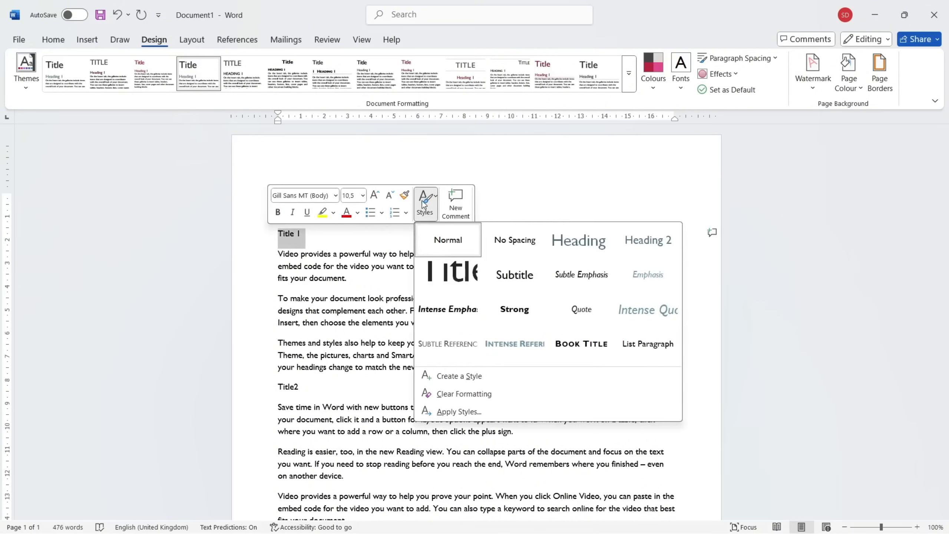
{"action": "left_click", "coordinate": [641, 244]}
{"action": "left_click_drag", "start_coordinate": [320, 381], "coordinate": [278, 381]}
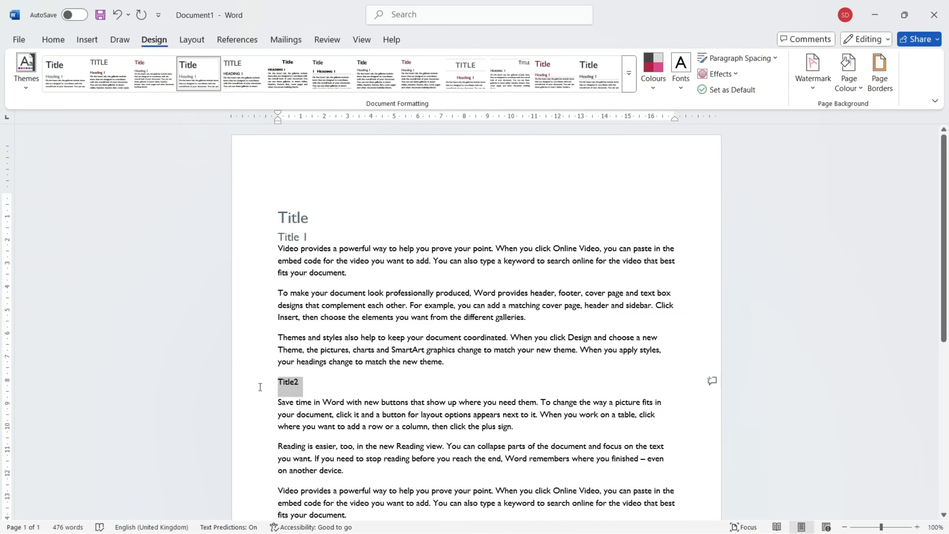
{"action": "left_click", "coordinate": [416, 355]}
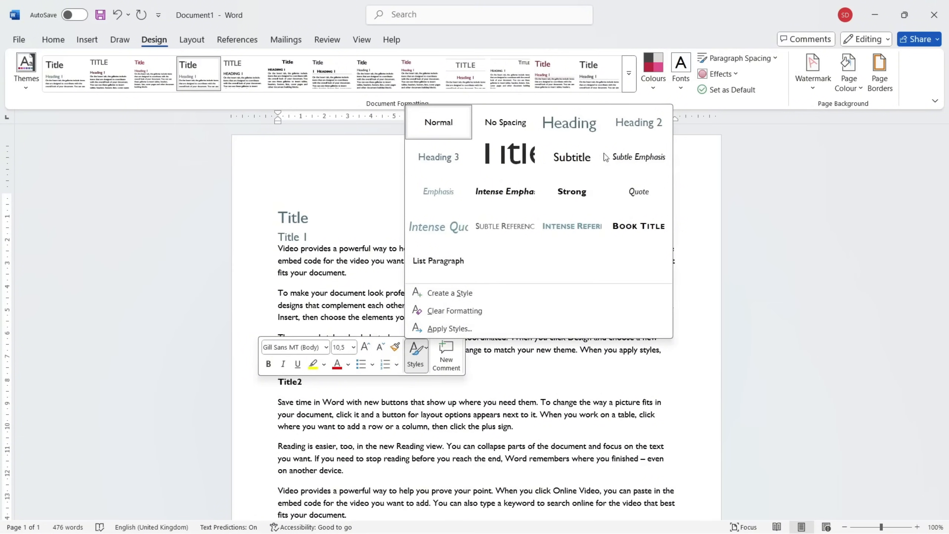
{"action": "left_click", "coordinate": [623, 135]}
Step: Select the whole document and apply the built-in style set listed just before Basic (Stylish)
{"action": "left_click_drag", "start_coordinate": [239, 220], "coordinate": [243, 435]}
{"action": "left_click", "coordinate": [154, 73]}
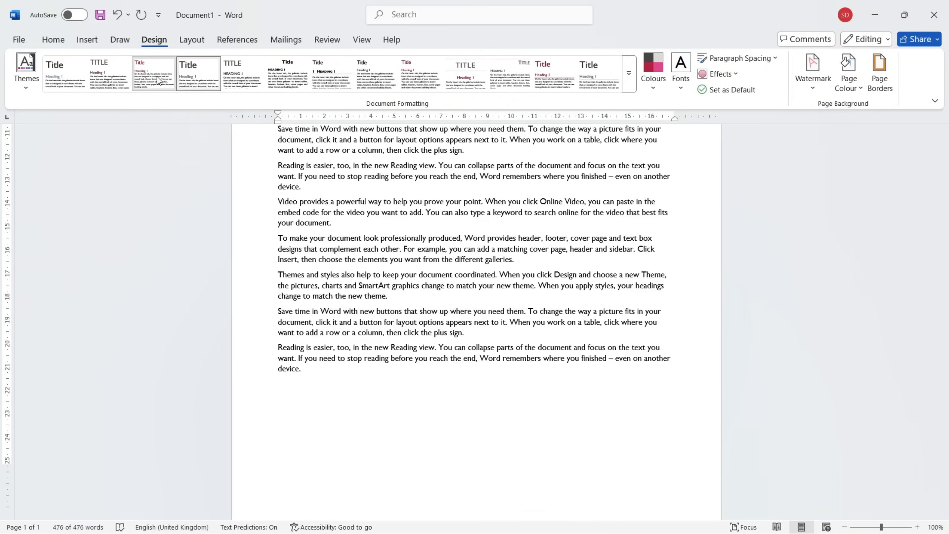
{"action": "scroll", "coordinate": [332, 169], "scroll_direction": "up", "scroll_amount": 10}
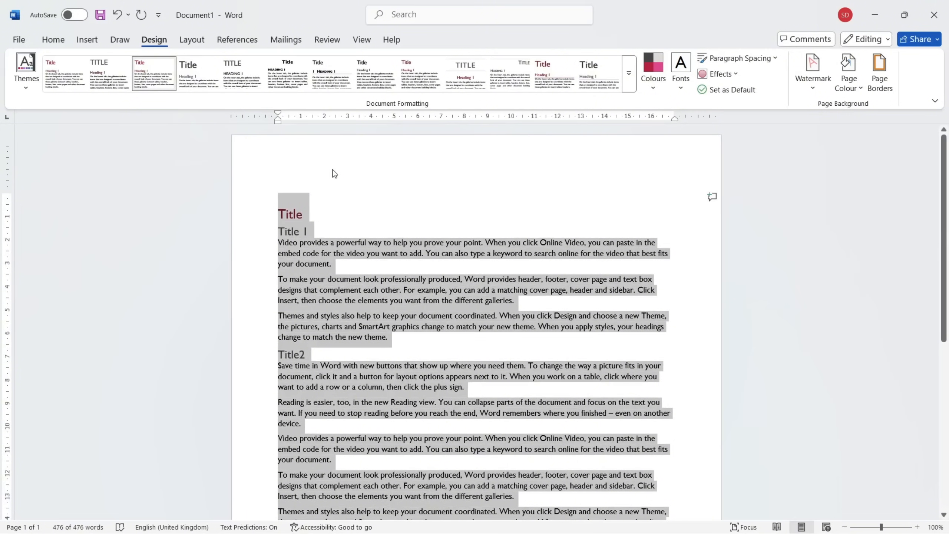
{"action": "left_click", "coordinate": [393, 279]}
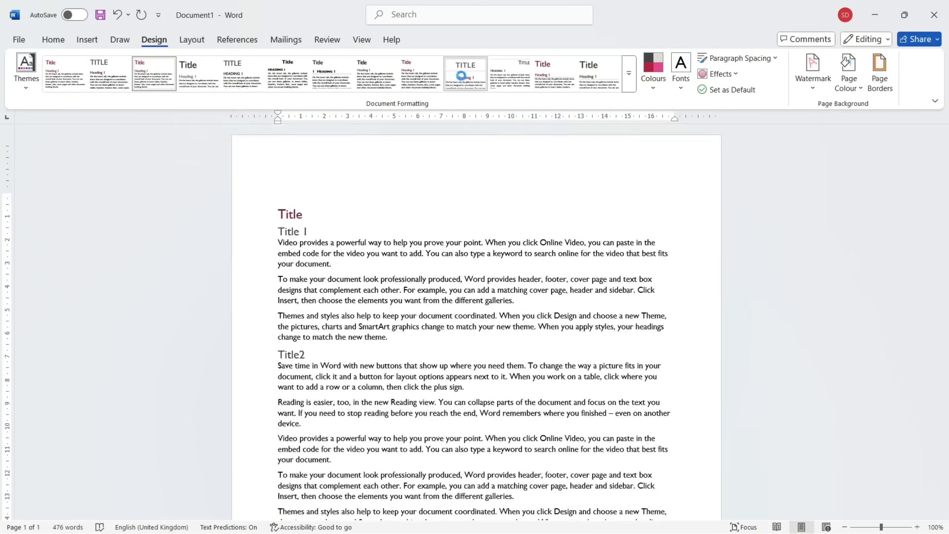
Step: Apply the built-in style set with centred headings and a capitalised title between horizontal lines
{"action": "left_click", "coordinate": [463, 79]}
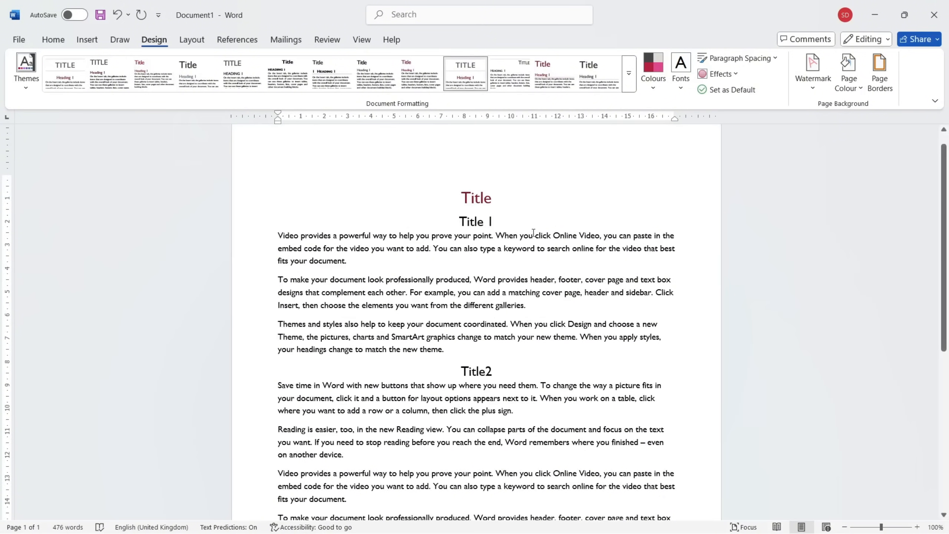
{"action": "scroll", "coordinate": [507, 256], "scroll_direction": "down", "scroll_amount": 5}
{"action": "scroll", "coordinate": [486, 240], "scroll_direction": "up", "scroll_amount": 6}
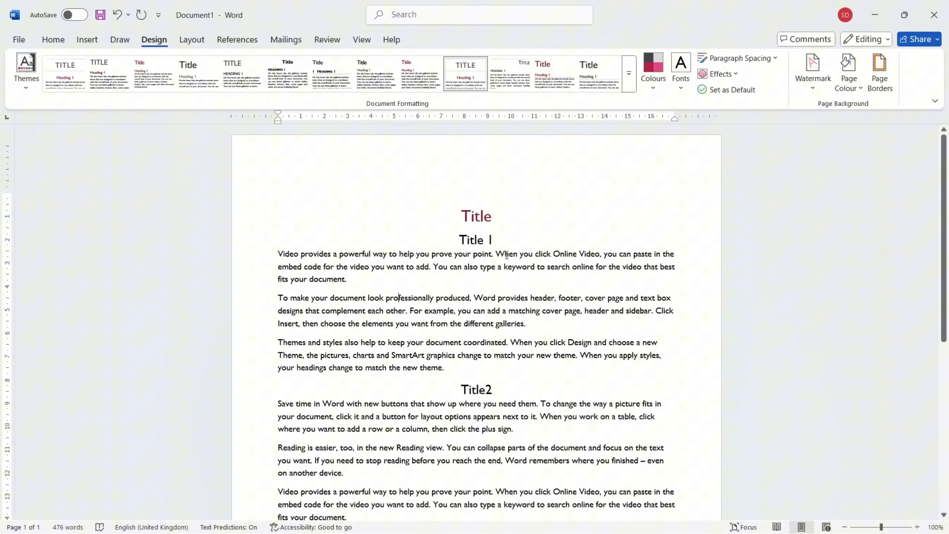
Step: Apply the Title style to the "Title" line at the start of the document
{"action": "double_click", "coordinate": [469, 224]}
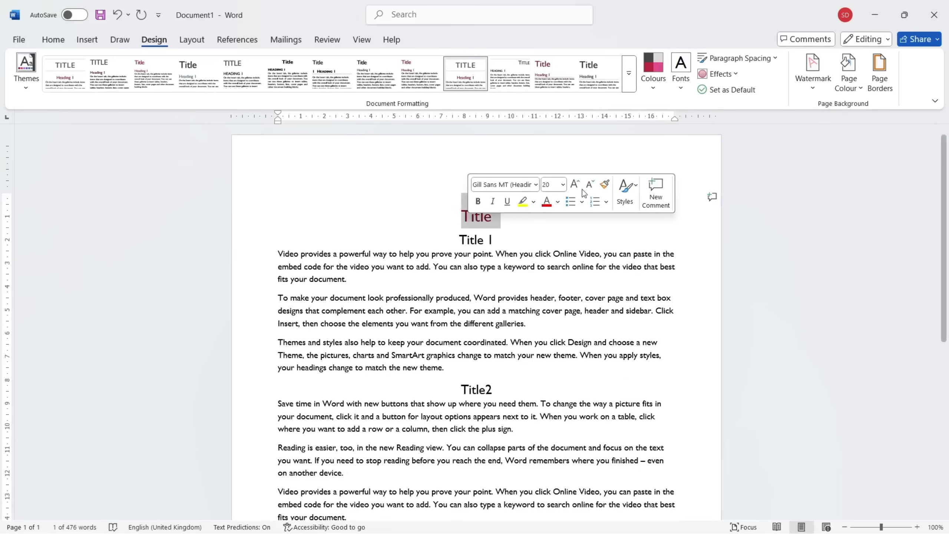
{"action": "left_click", "coordinate": [625, 189]}
{"action": "left_click", "coordinate": [731, 270]}
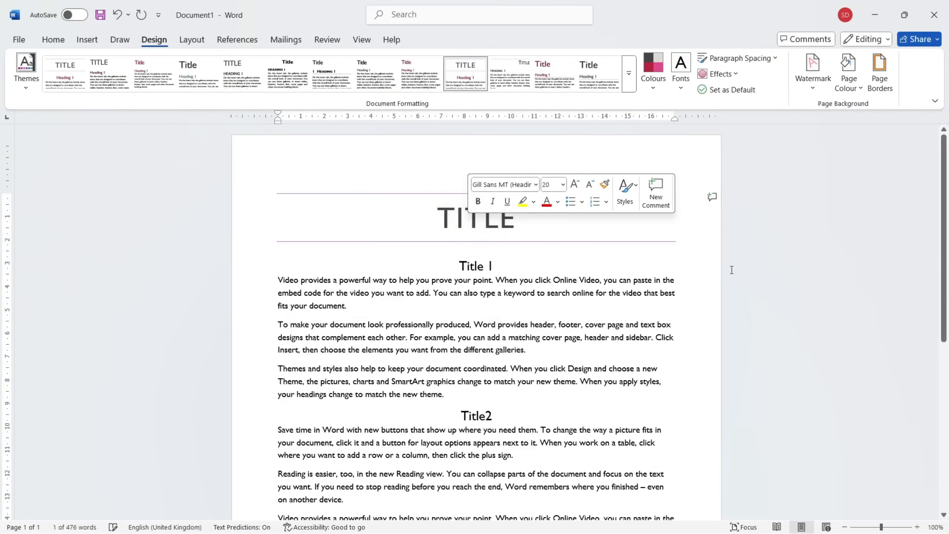
{"action": "left_click", "coordinate": [552, 317]}
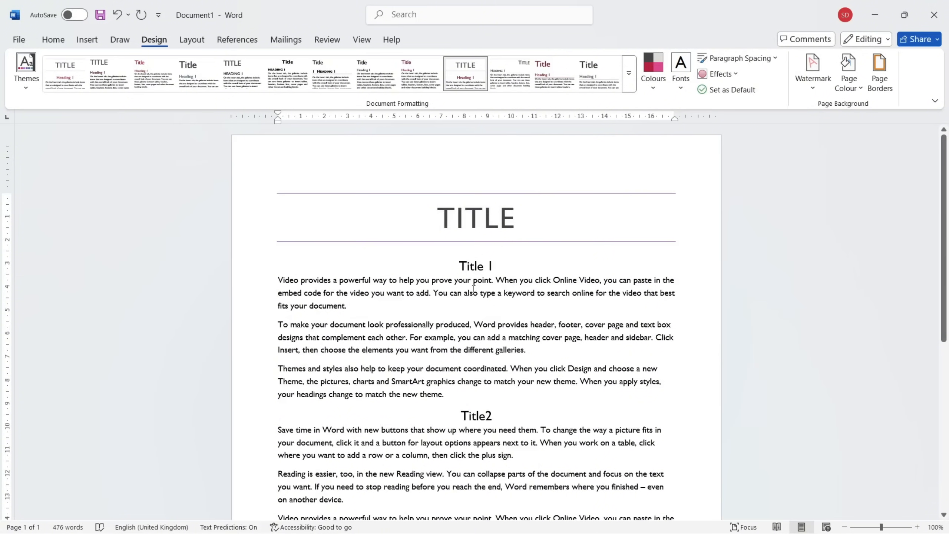
Step: Apply the Heading 1 style to the "Title 1" and "Title2" lines
{"action": "scroll", "coordinate": [430, 195], "scroll_direction": "down", "scroll_amount": 1}
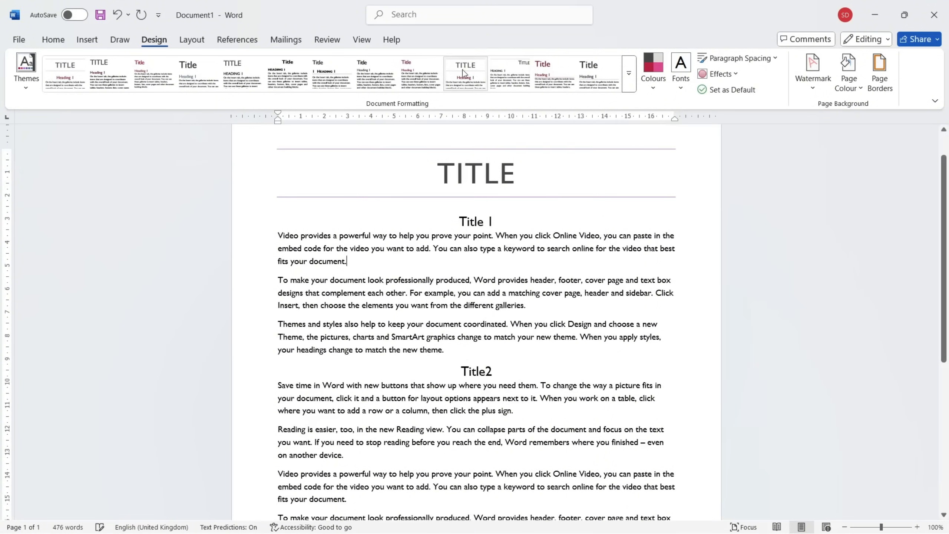
{"action": "double_click", "coordinate": [477, 221]}
{"action": "left_click", "coordinate": [633, 186]}
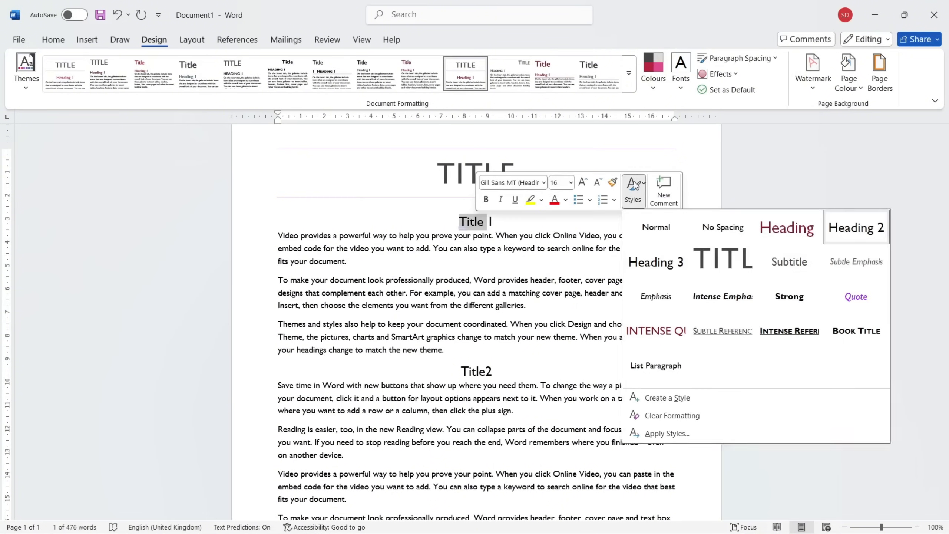
{"action": "left_click", "coordinate": [770, 224]}
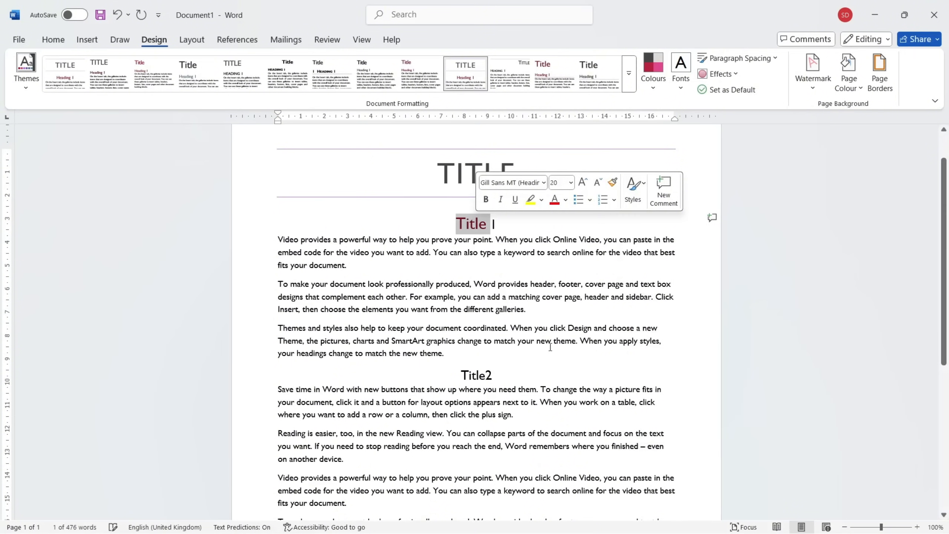
{"action": "double_click", "coordinate": [465, 376]}
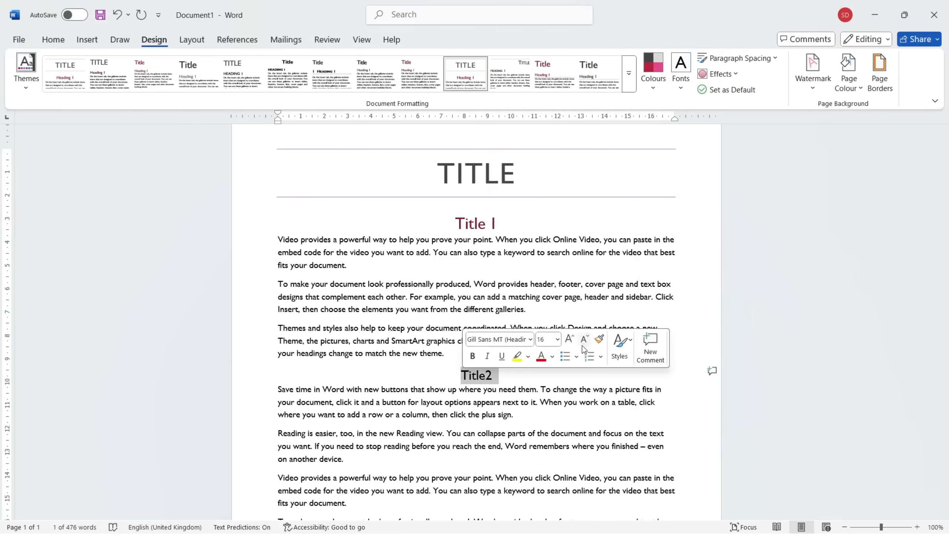
{"action": "left_click", "coordinate": [619, 345]}
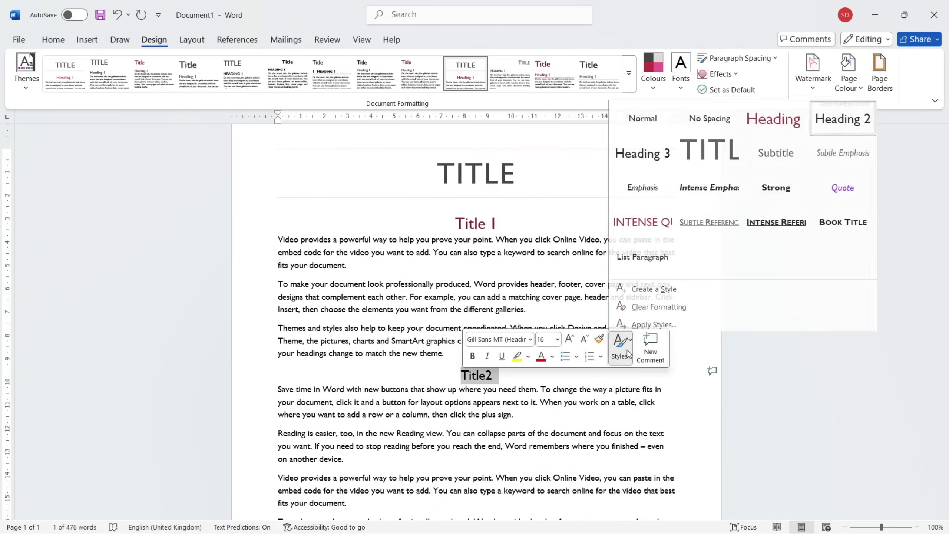
{"action": "left_click", "coordinate": [776, 116]}
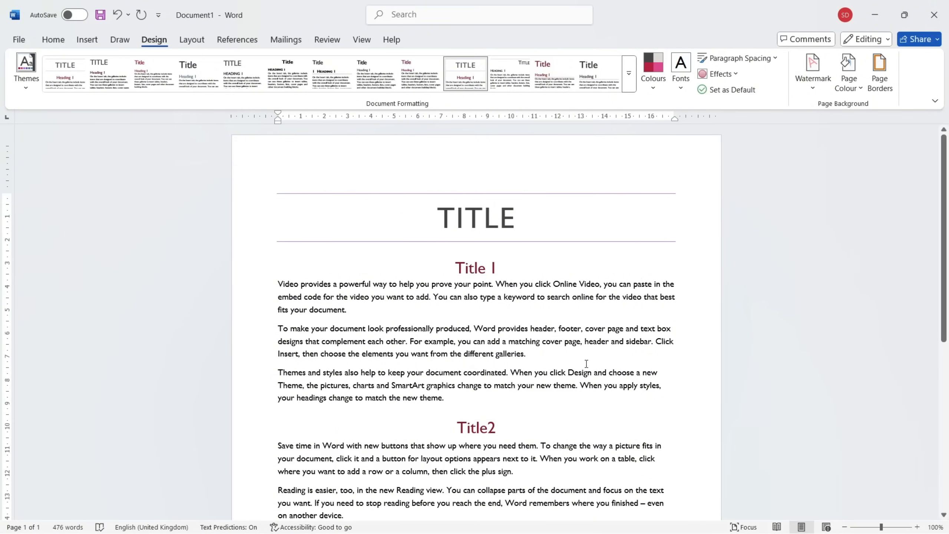
Step: Review the formatted document and preview the built-in style sets without applying another one
{"action": "scroll", "coordinate": [587, 364], "scroll_direction": "down", "scroll_amount": 6}
{"action": "scroll", "coordinate": [586, 363], "scroll_direction": "up", "scroll_amount": 7}
{"action": "left_click", "coordinate": [629, 73]}
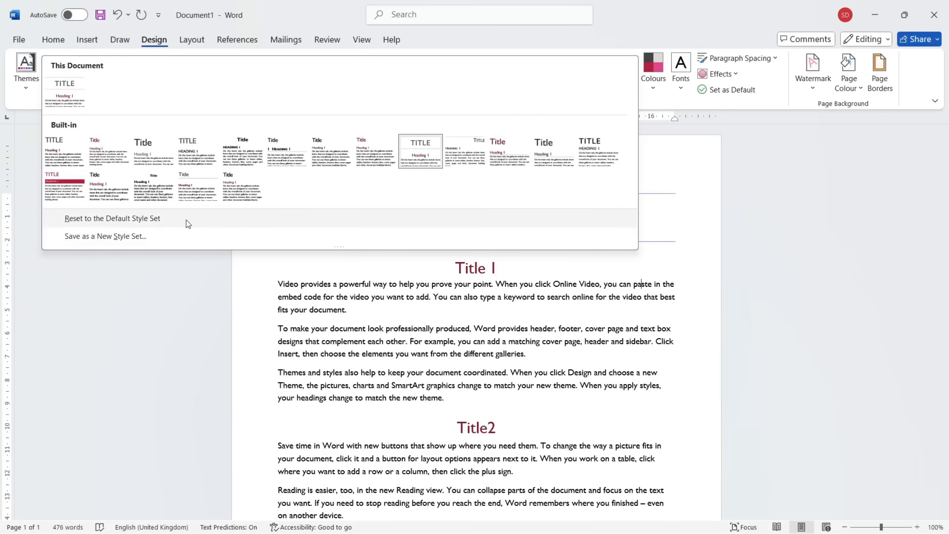
{"action": "left_click", "coordinate": [351, 364]}
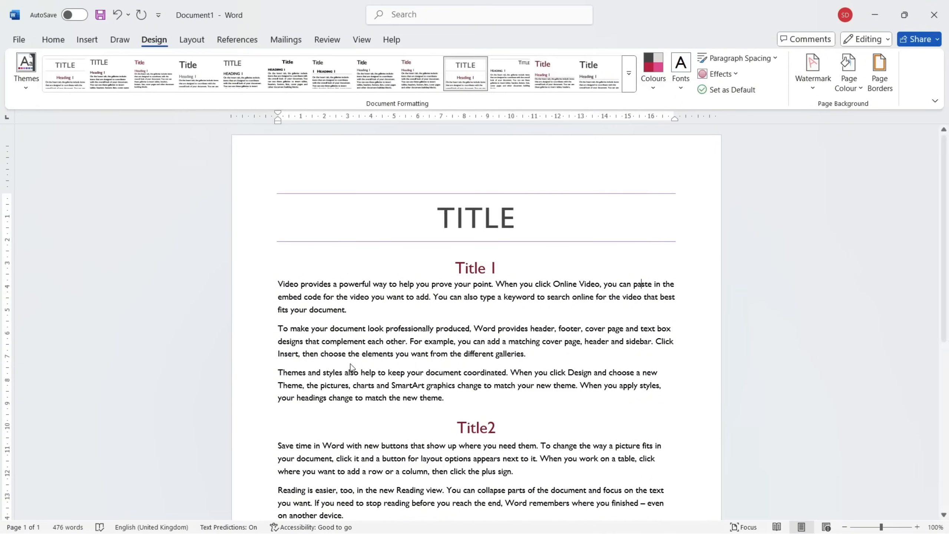
{"action": "scroll", "coordinate": [423, 492], "scroll_direction": "down", "scroll_amount": 8}
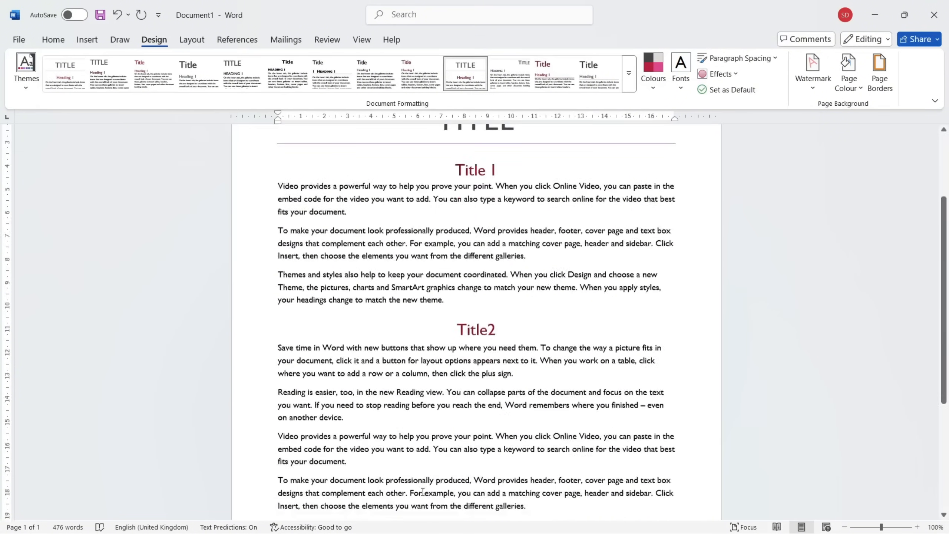
{"action": "scroll", "coordinate": [476, 369], "scroll_direction": "up", "scroll_amount": 8}
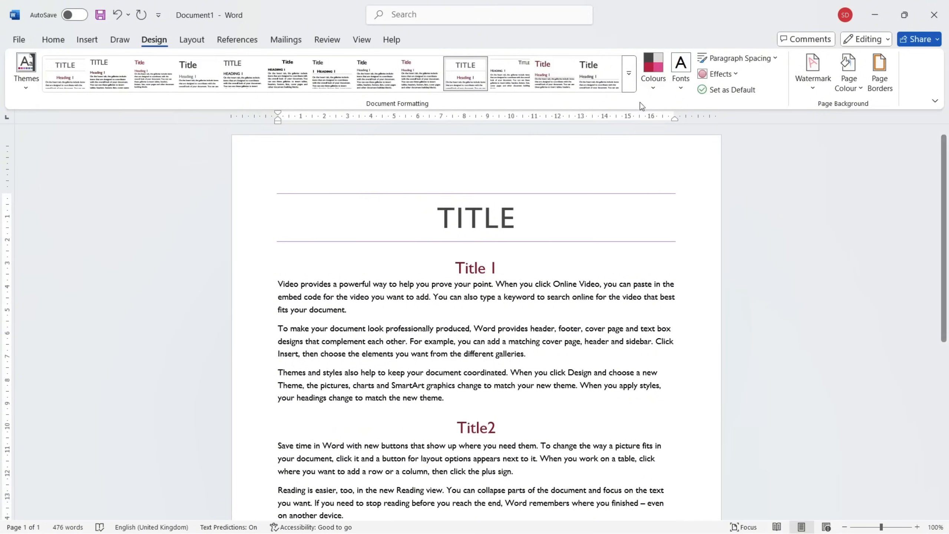
{"action": "left_click", "coordinate": [633, 89]}
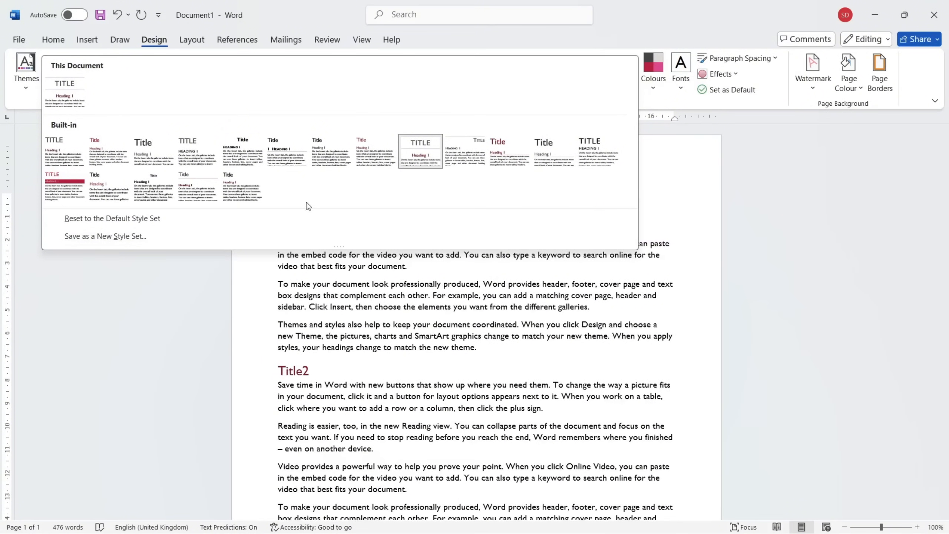
{"action": "left_click", "coordinate": [366, 327]}
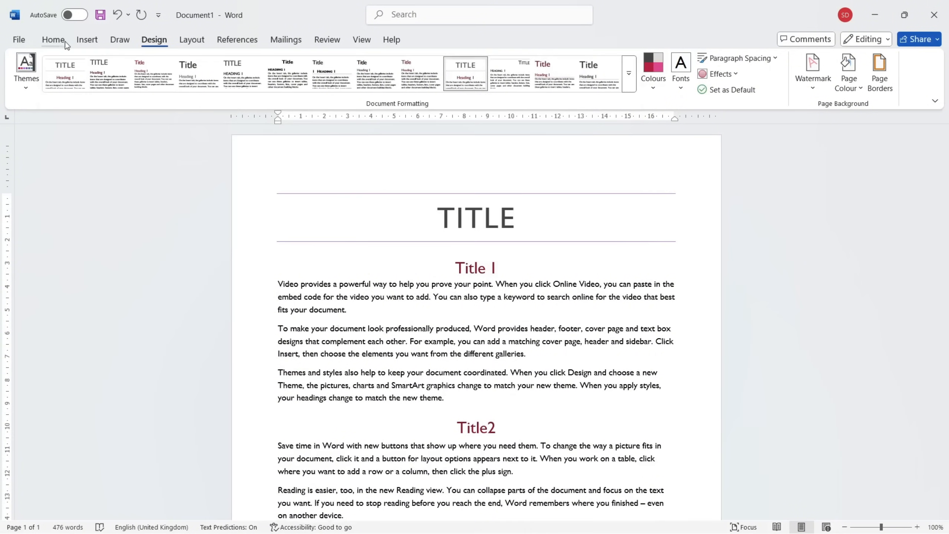
{"action": "left_click", "coordinate": [53, 40]}
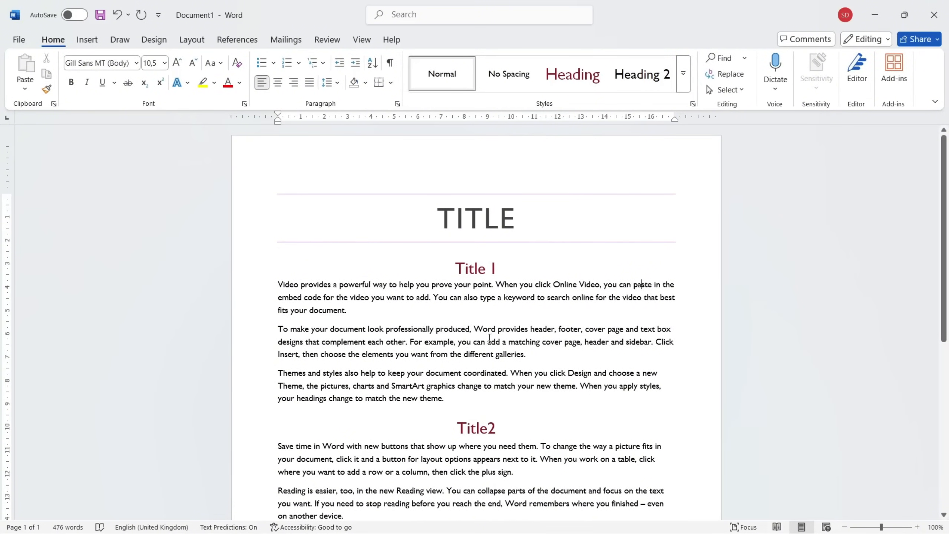
{"action": "double_click", "coordinate": [481, 328]}
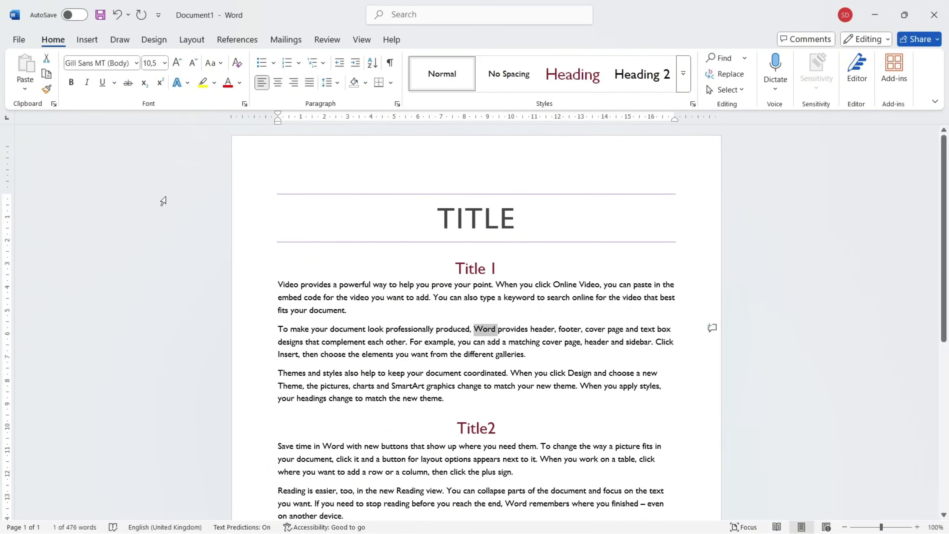
{"action": "left_click", "coordinate": [124, 39]}
{"action": "left_click", "coordinate": [155, 39]}
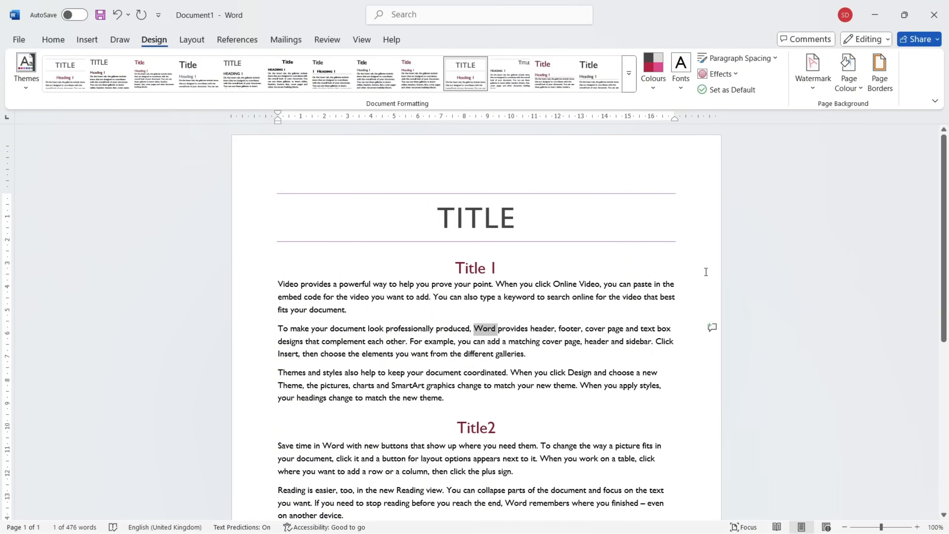
Step: Look through the available themes and preview the built-in theme colour palettes on the document
{"action": "left_click", "coordinate": [656, 87]}
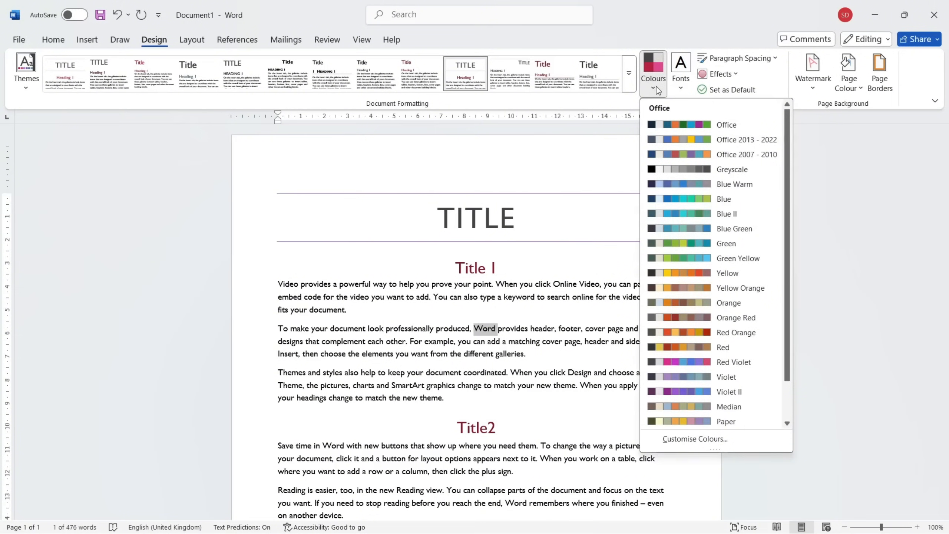
{"action": "left_click", "coordinate": [656, 86]}
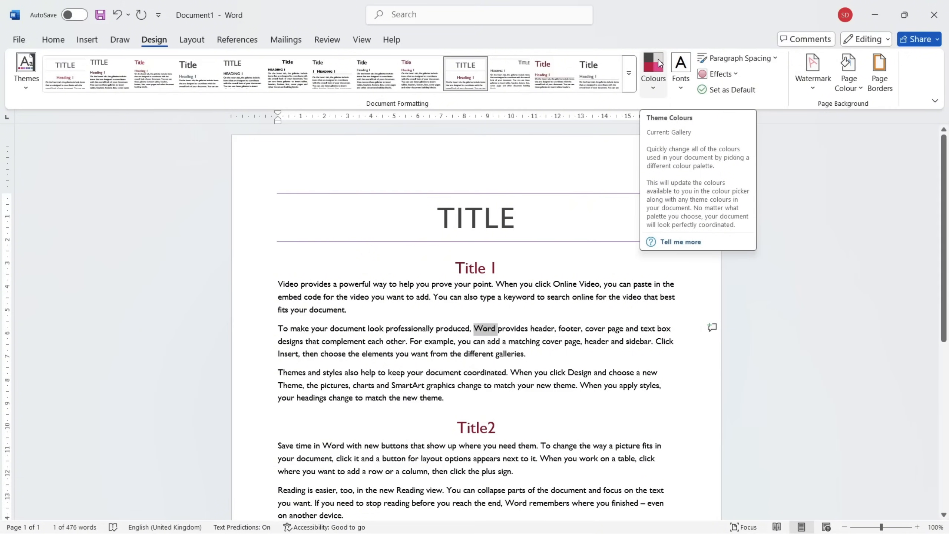
{"action": "left_click", "coordinate": [26, 81]}
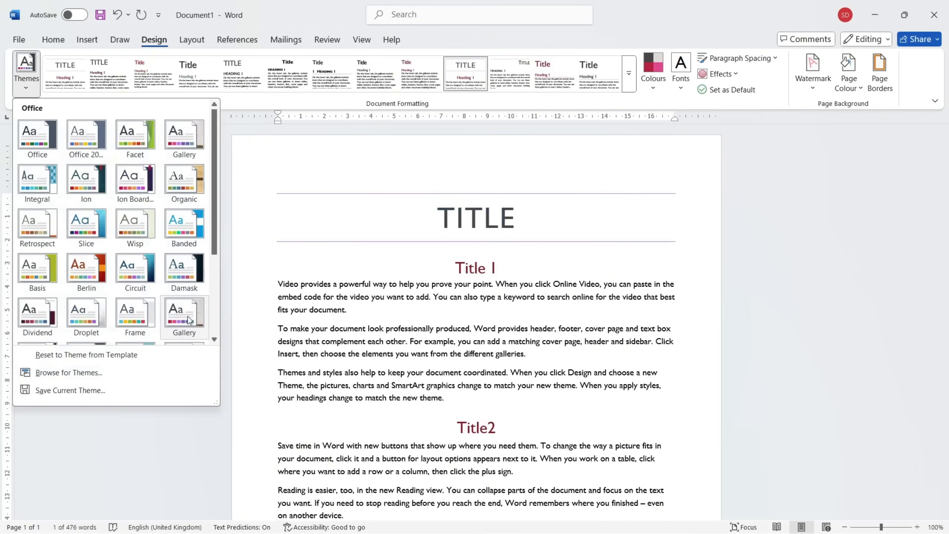
{"action": "left_click", "coordinate": [658, 91]}
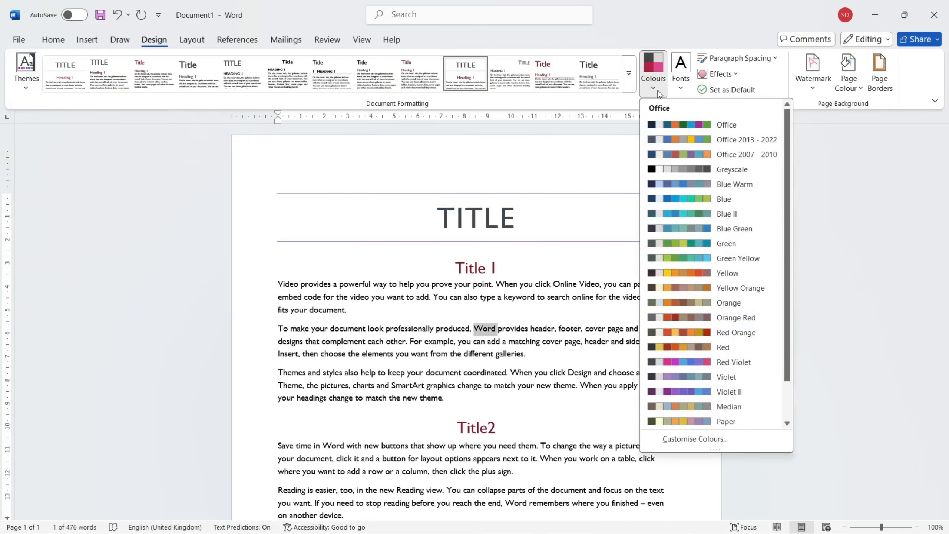
{"action": "scroll", "coordinate": [705, 248], "scroll_direction": "down", "scroll_amount": 1}
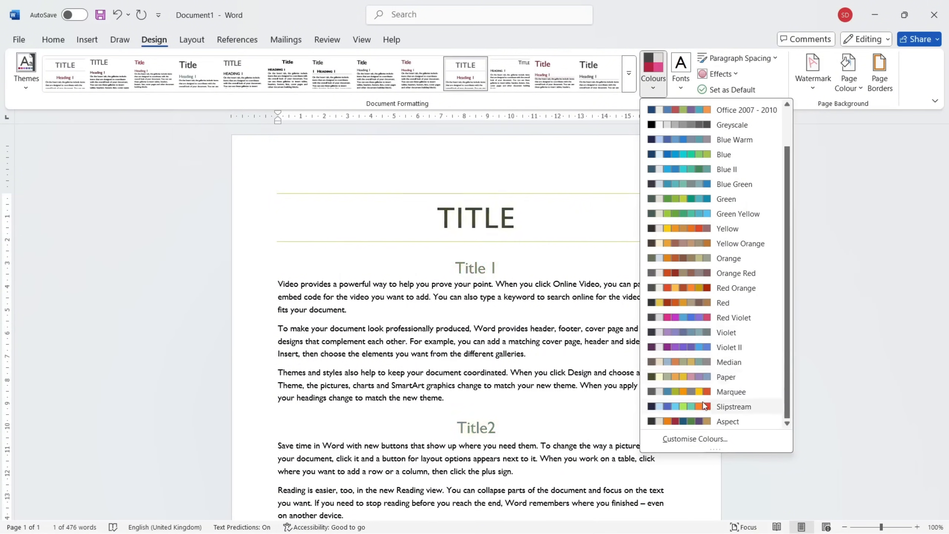
{"action": "scroll", "coordinate": [704, 241], "scroll_direction": "up", "scroll_amount": 1}
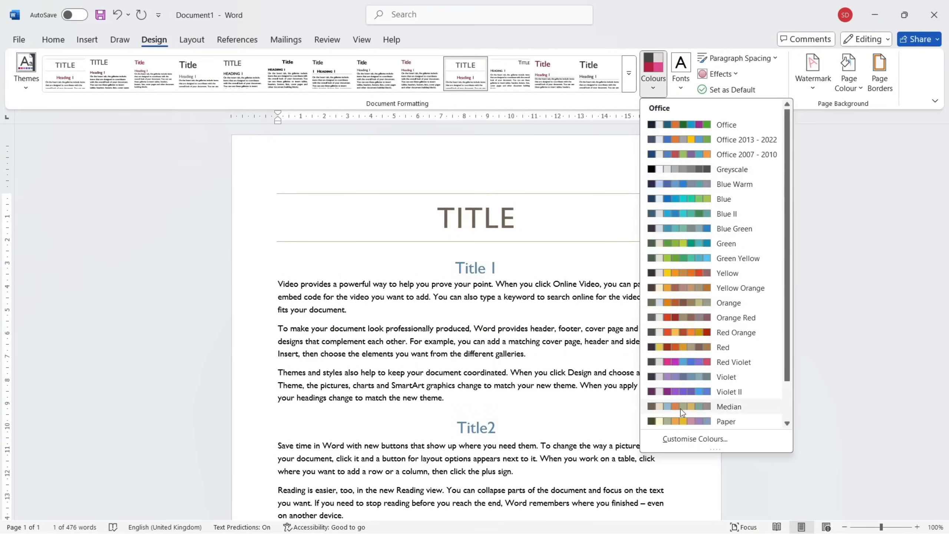
{"action": "scroll", "coordinate": [683, 413], "scroll_direction": "down", "scroll_amount": 1}
Step: Examine the options for creating custom theme colours, including the colour choices for Dark 1 and Light 1 text/background, without saving
{"action": "left_click", "coordinate": [695, 439]}
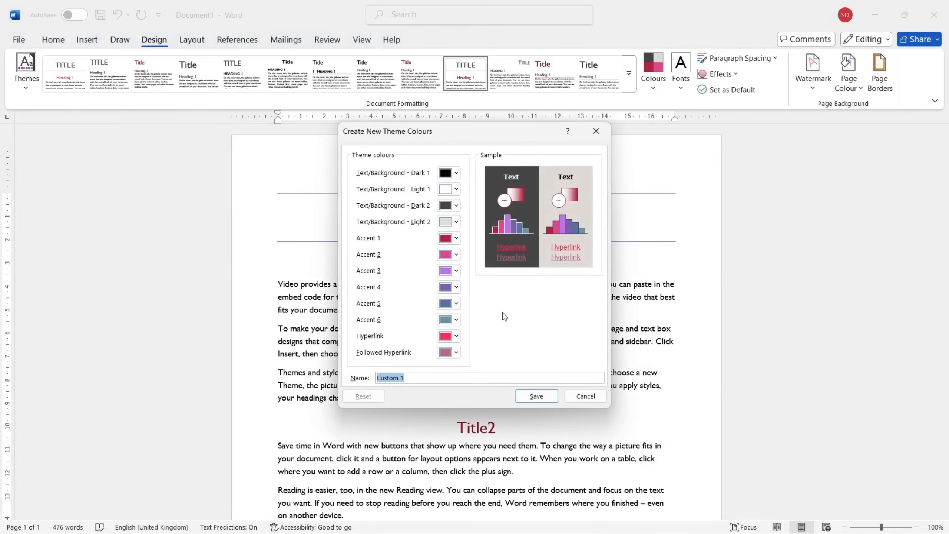
{"action": "left_click_drag", "start_coordinate": [506, 138], "coordinate": [653, 109]}
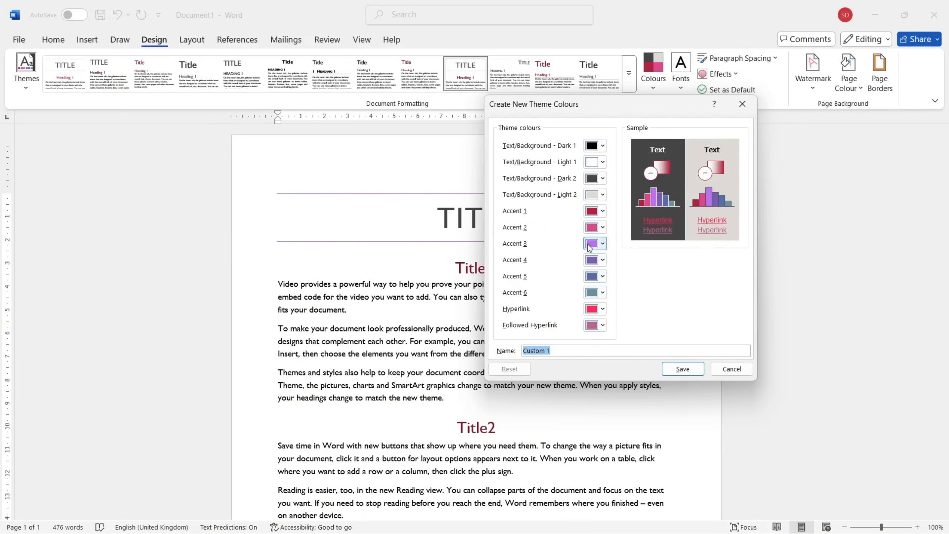
{"action": "left_click", "coordinate": [598, 146]}
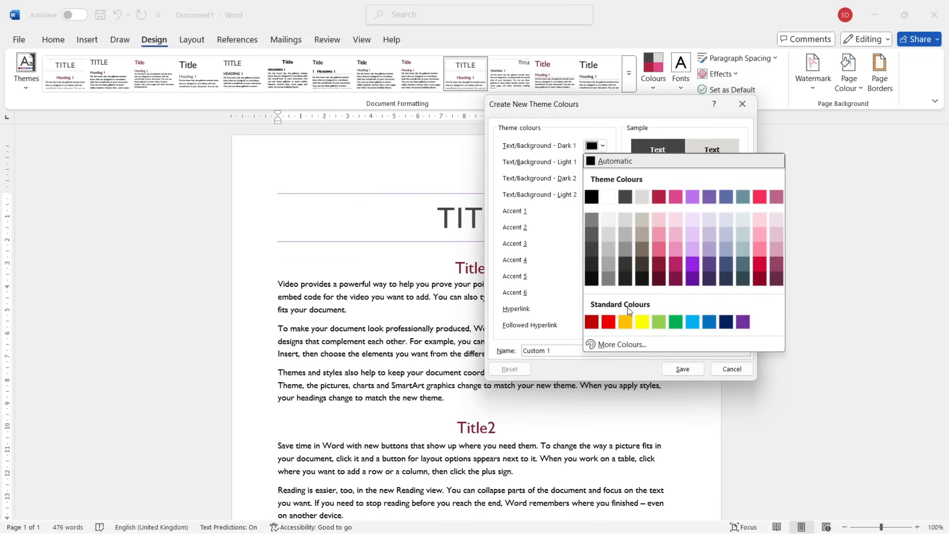
{"action": "left_click", "coordinate": [636, 344]}
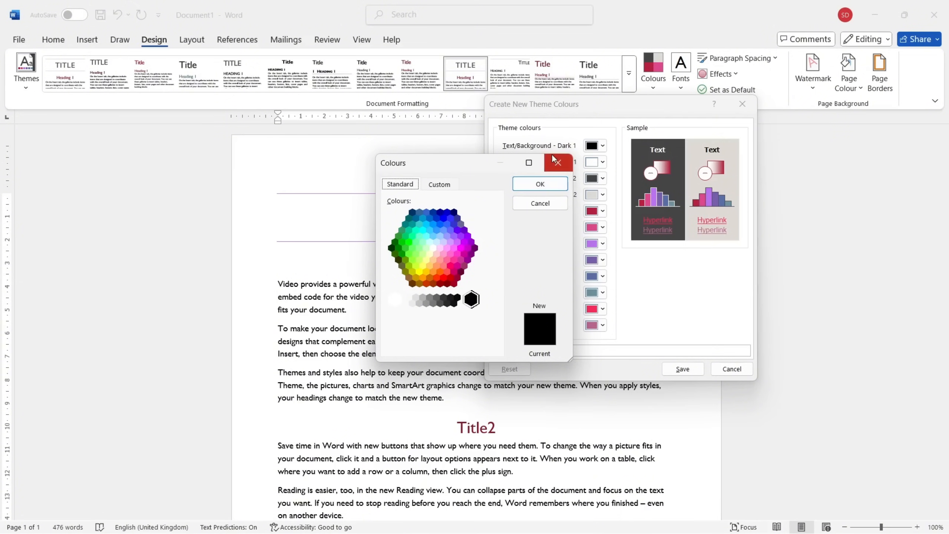
{"action": "left_click", "coordinate": [555, 161]}
{"action": "left_click", "coordinate": [602, 163]}
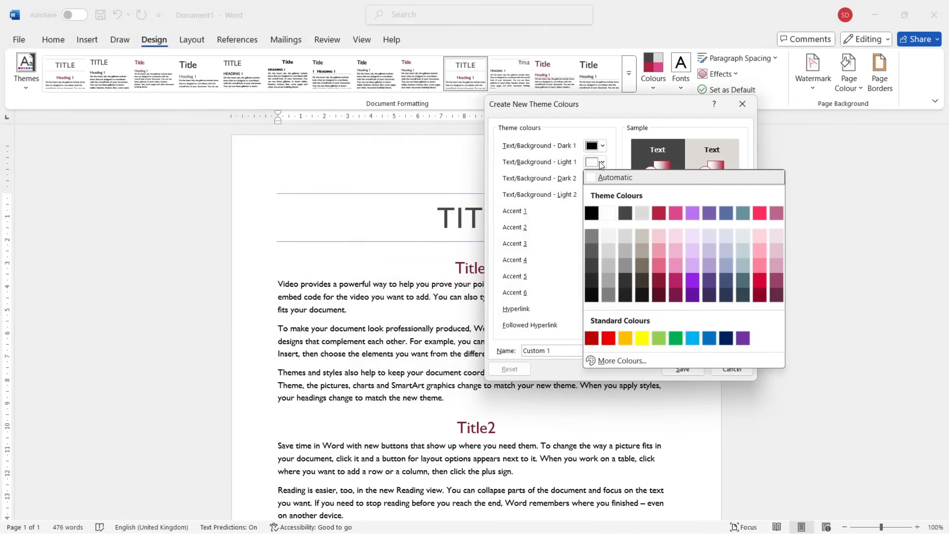
{"action": "left_click", "coordinate": [601, 163]}
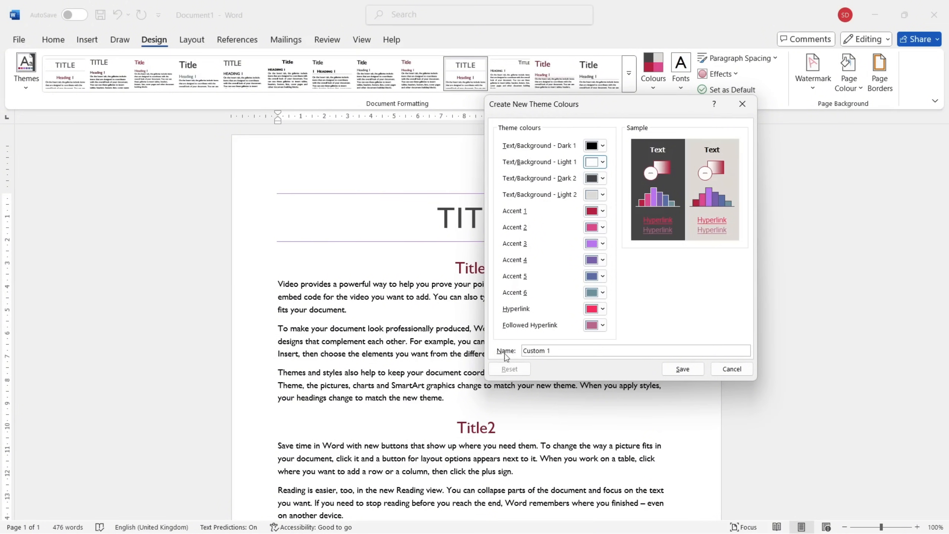
{"action": "left_click", "coordinate": [730, 369]}
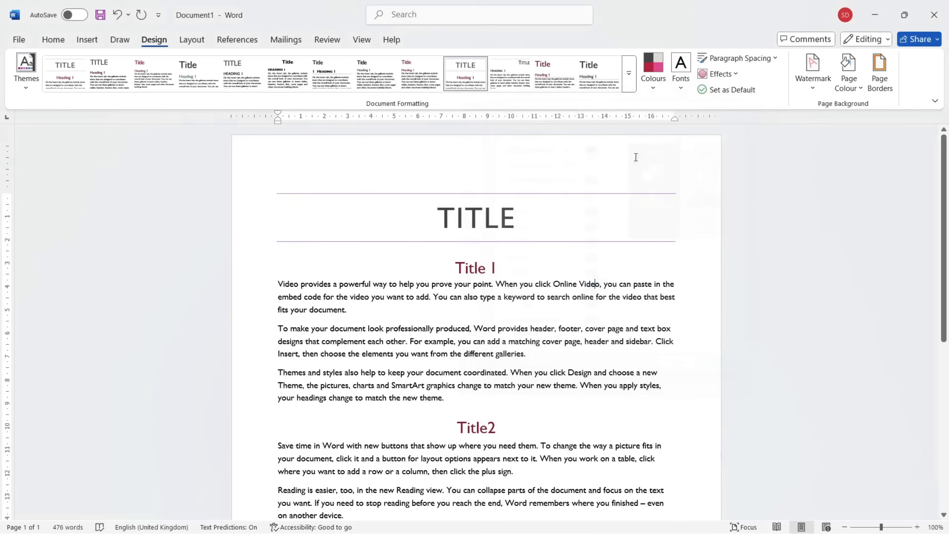
Step: Preview the Office 2013 - 2022 and Greyscale colour palettes on the document without applying either
{"action": "left_click", "coordinate": [650, 91]}
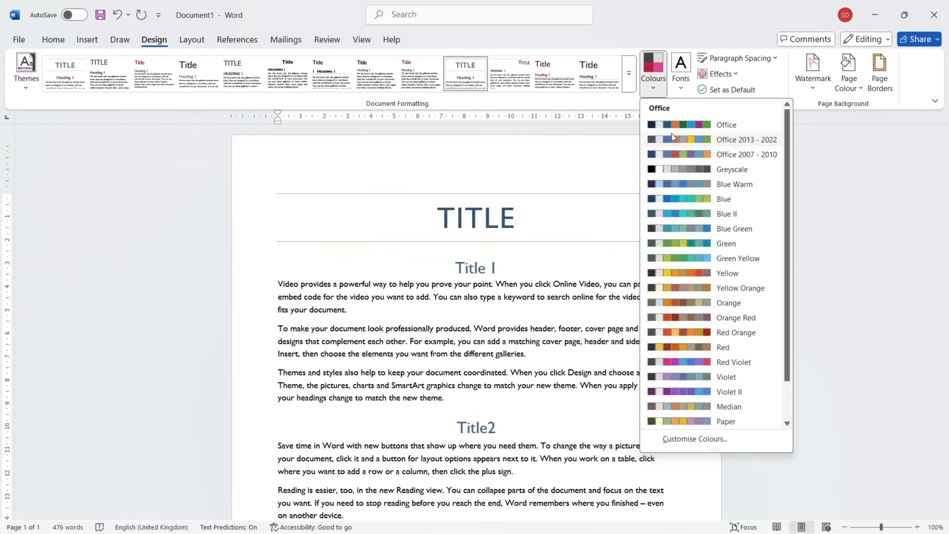
{"action": "scroll", "coordinate": [684, 175], "scroll_direction": "down", "scroll_amount": 2}
{"action": "scroll", "coordinate": [685, 175], "scroll_direction": "up", "scroll_amount": 2}
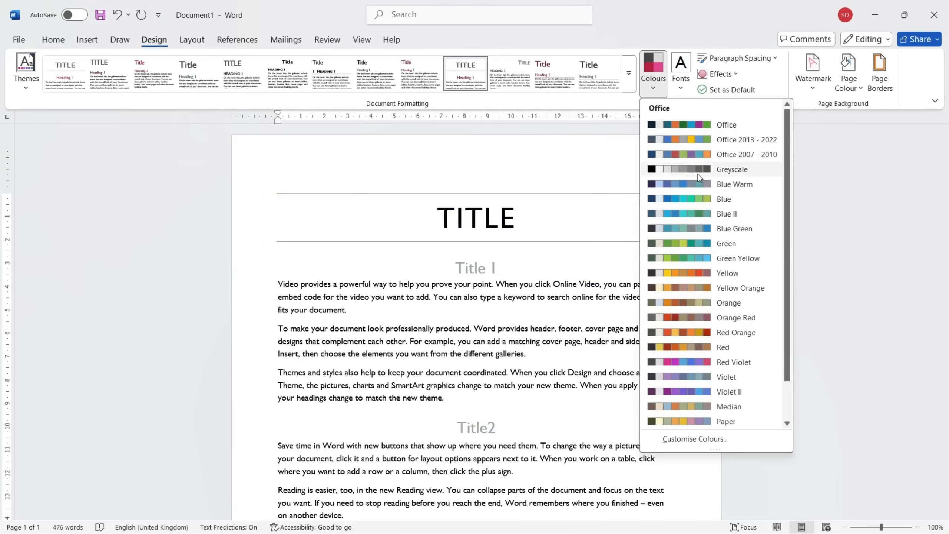
{"action": "scroll", "coordinate": [746, 286], "scroll_direction": "down", "scroll_amount": 1}
{"action": "left_click", "coordinate": [617, 191]}
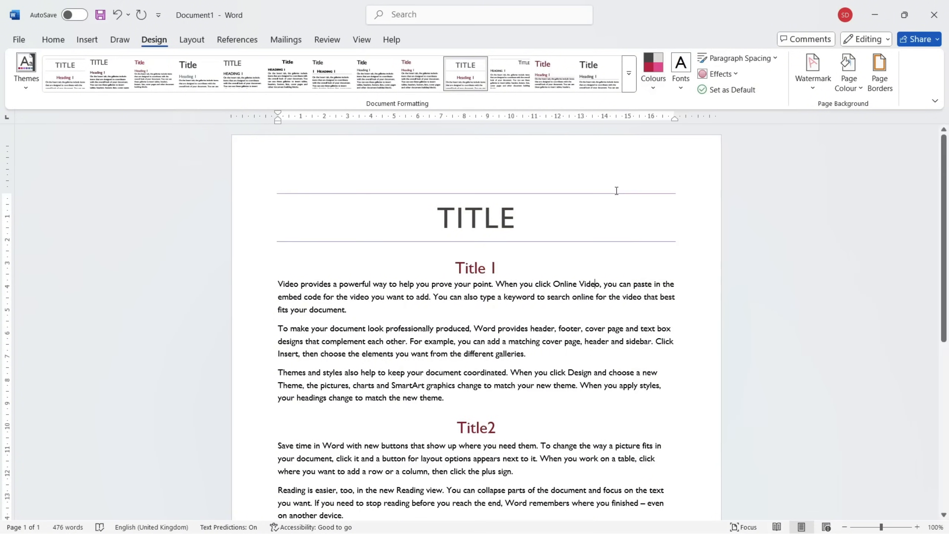
Step: Look through the built-in theme font pairs and the custom heading and body font options with their samples, without applying any
{"action": "left_click", "coordinate": [682, 82]}
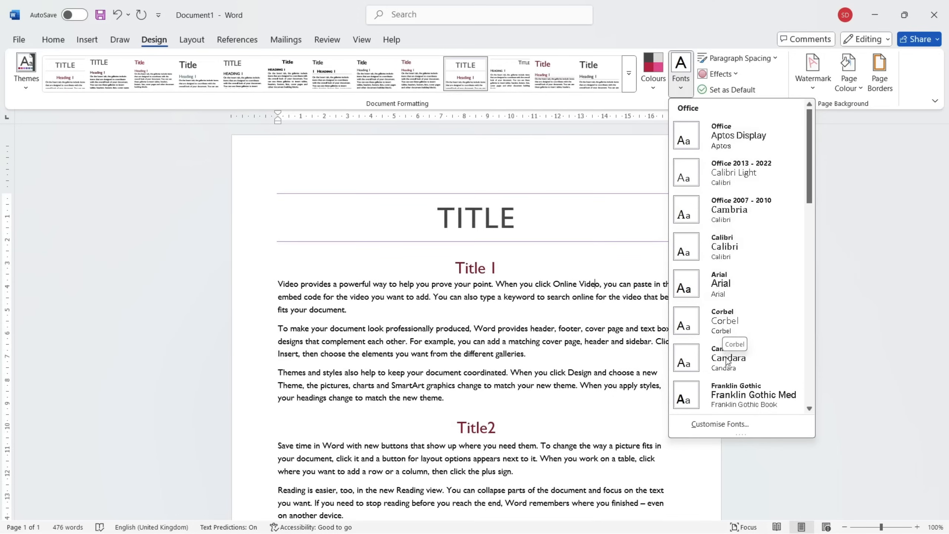
{"action": "scroll", "coordinate": [726, 362], "scroll_direction": "down", "scroll_amount": 5}
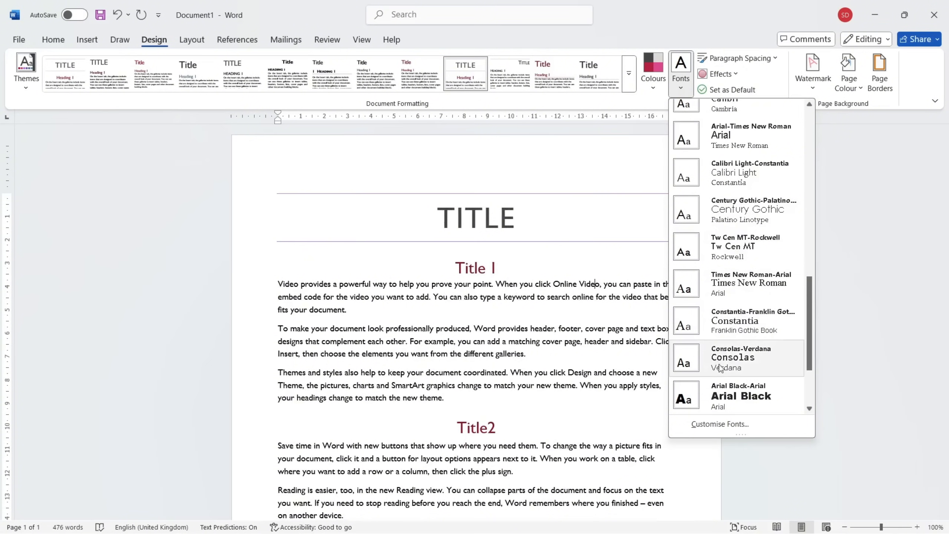
{"action": "left_click", "coordinate": [752, 423]}
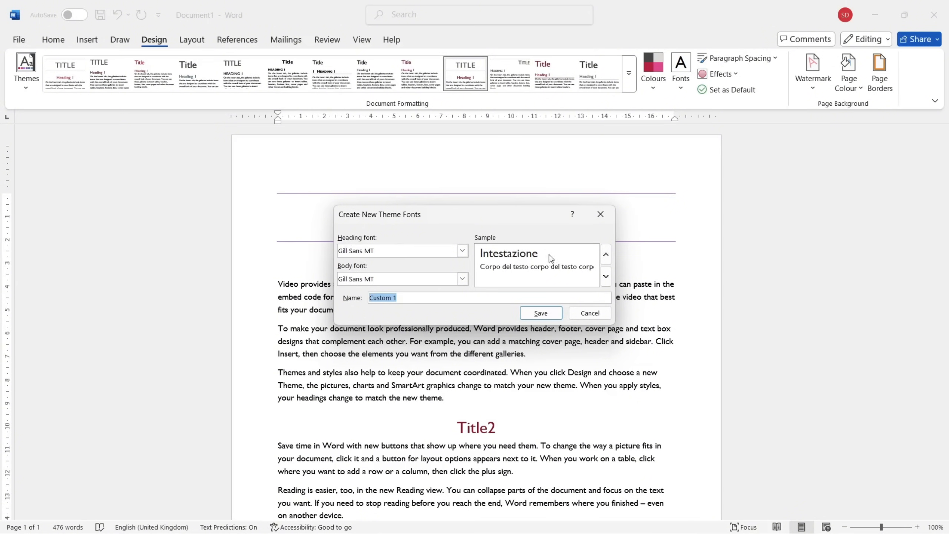
{"action": "left_click", "coordinate": [488, 250]}
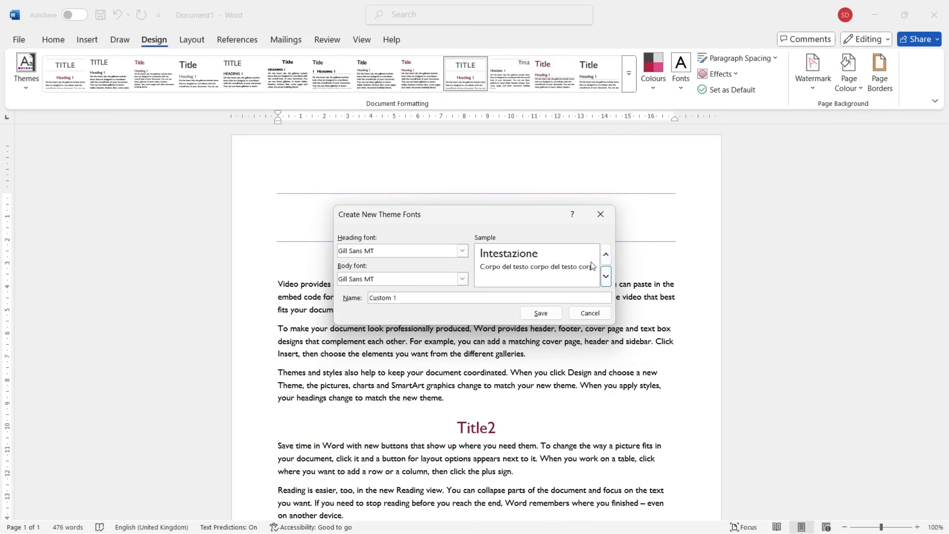
{"action": "left_click", "coordinate": [606, 256]}
{"action": "left_click", "coordinate": [605, 256]}
{"action": "left_click", "coordinate": [605, 276]}
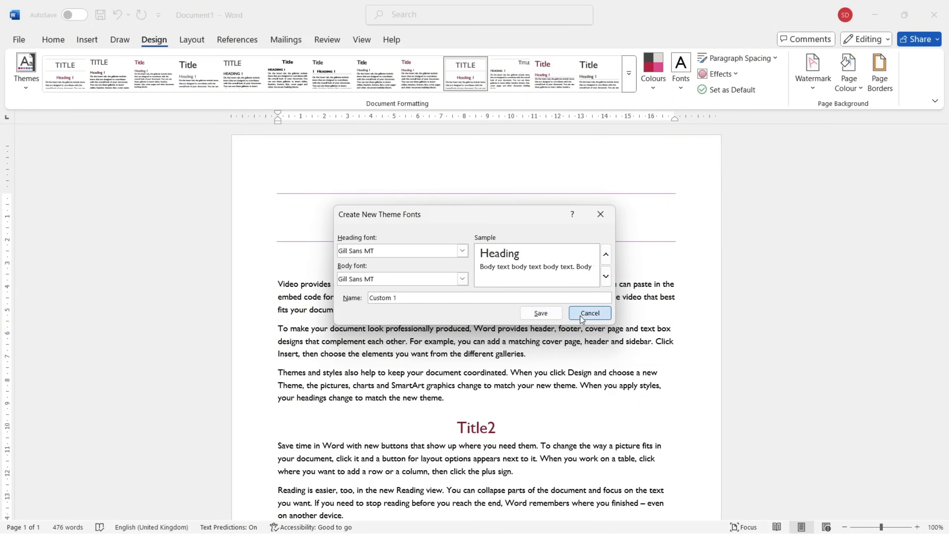
{"action": "left_click", "coordinate": [535, 312]}
{"action": "left_click", "coordinate": [672, 95]}
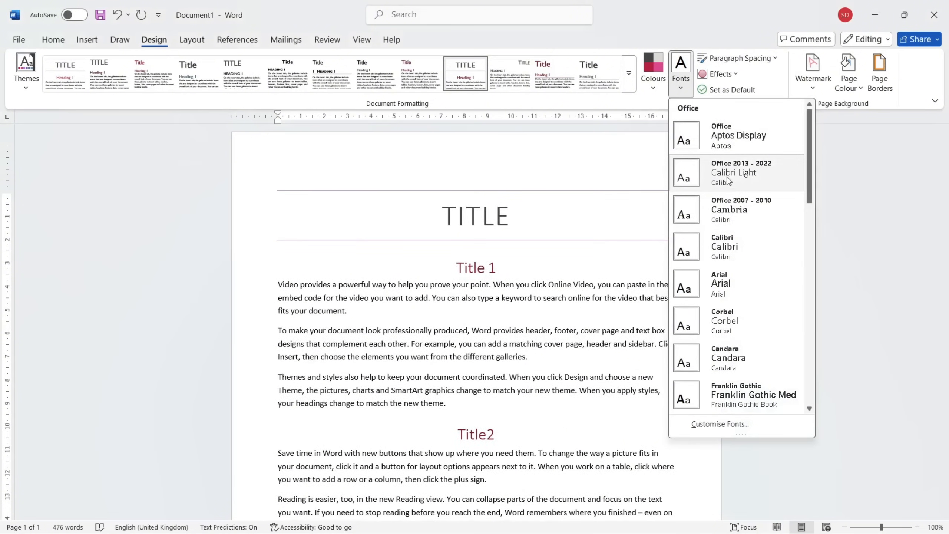
{"action": "left_click", "coordinate": [581, 315]}
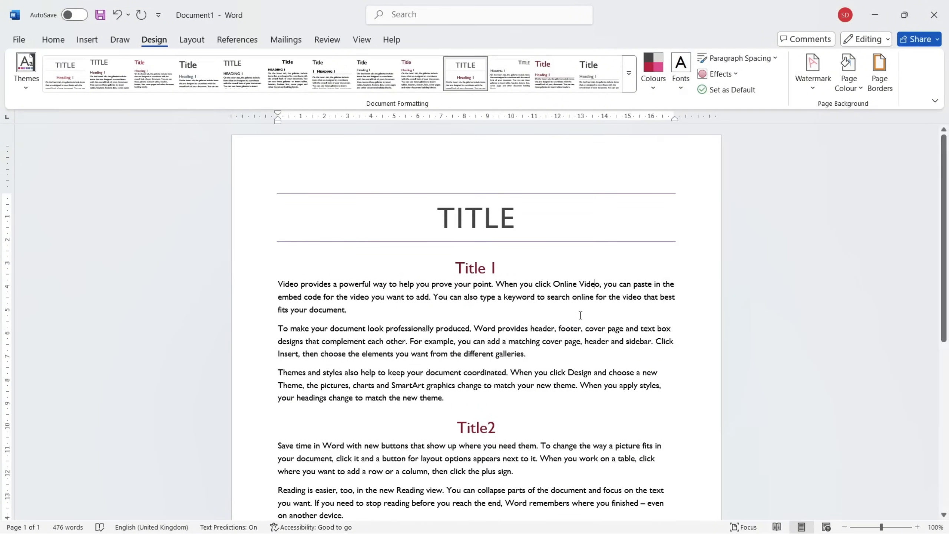
Step: Examine the paragraph spacing presets and the special indent and line spacing options for custom spacing, discarding any changes
{"action": "scroll", "coordinate": [580, 315], "scroll_direction": "down", "scroll_amount": 2}
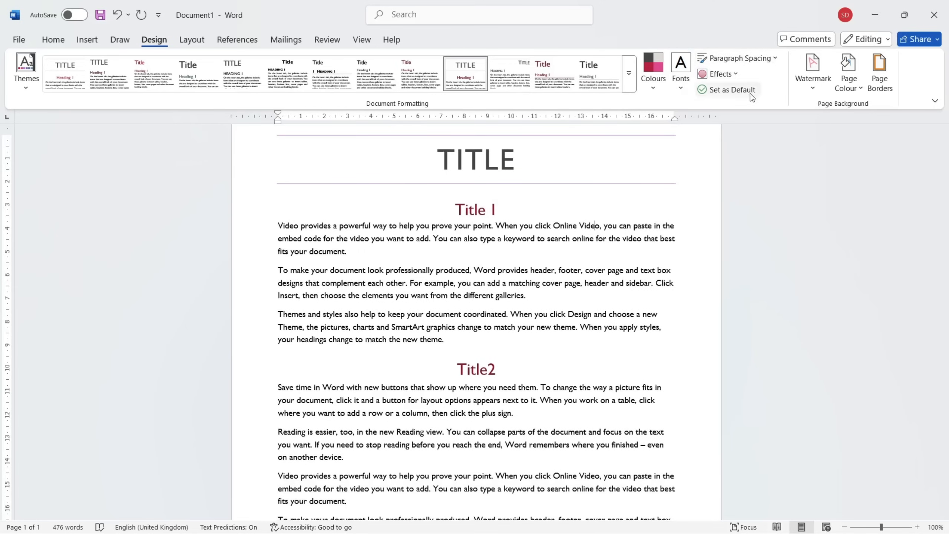
{"action": "left_click", "coordinate": [767, 60]}
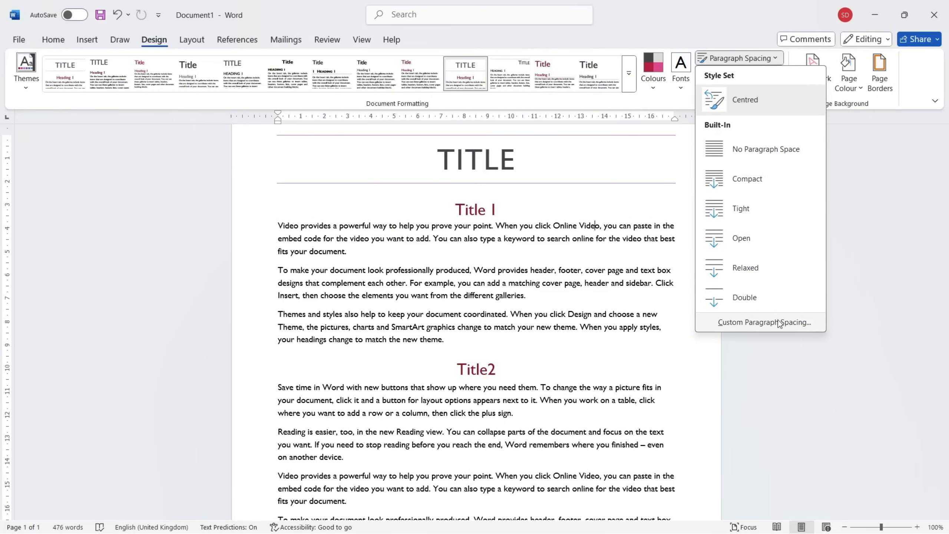
{"action": "left_click", "coordinate": [742, 325]}
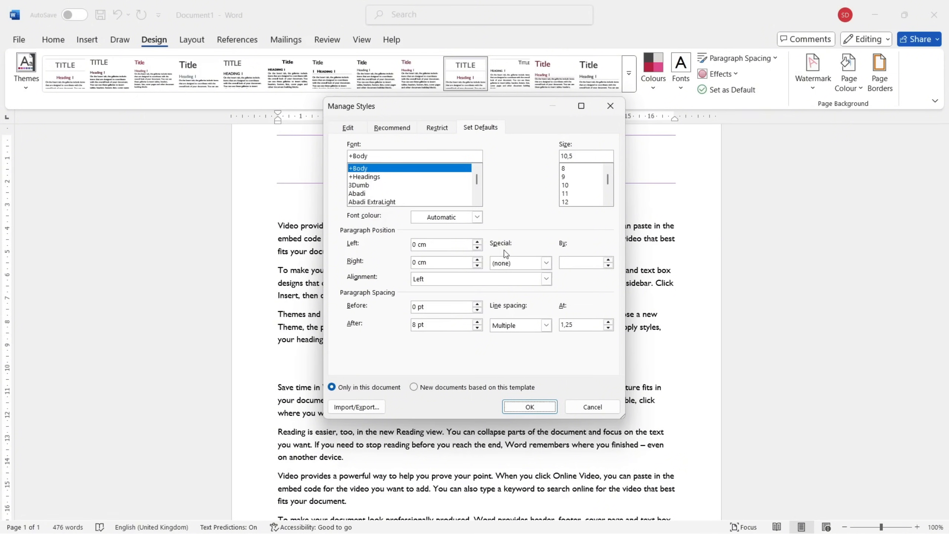
{"action": "left_click", "coordinate": [545, 263]}
{"action": "left_click", "coordinate": [546, 263]}
{"action": "left_click", "coordinate": [546, 264]}
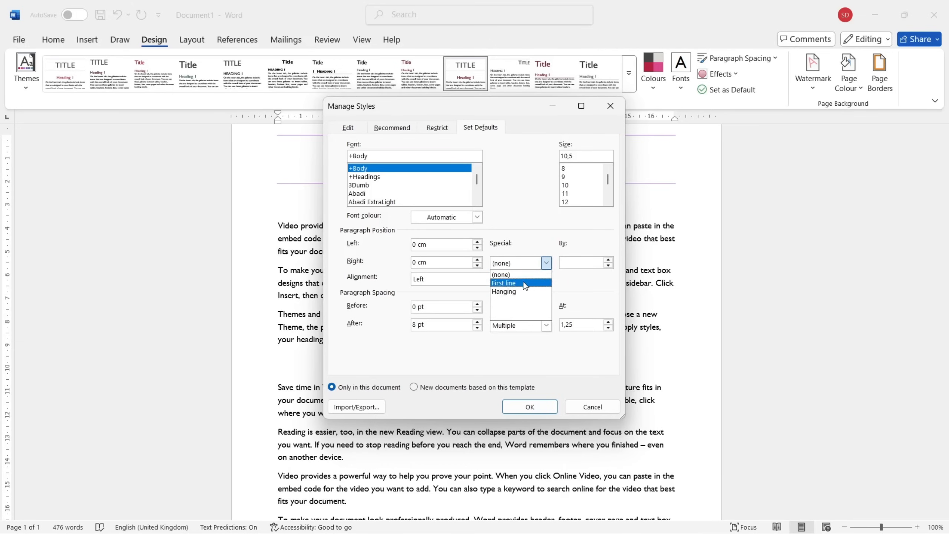
{"action": "left_click", "coordinate": [594, 285]}
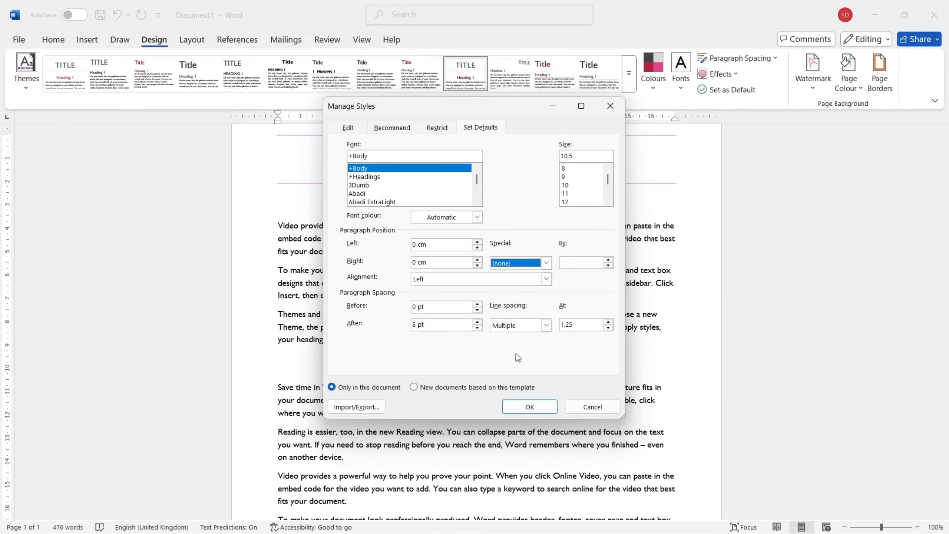
{"action": "left_click", "coordinate": [546, 325]}
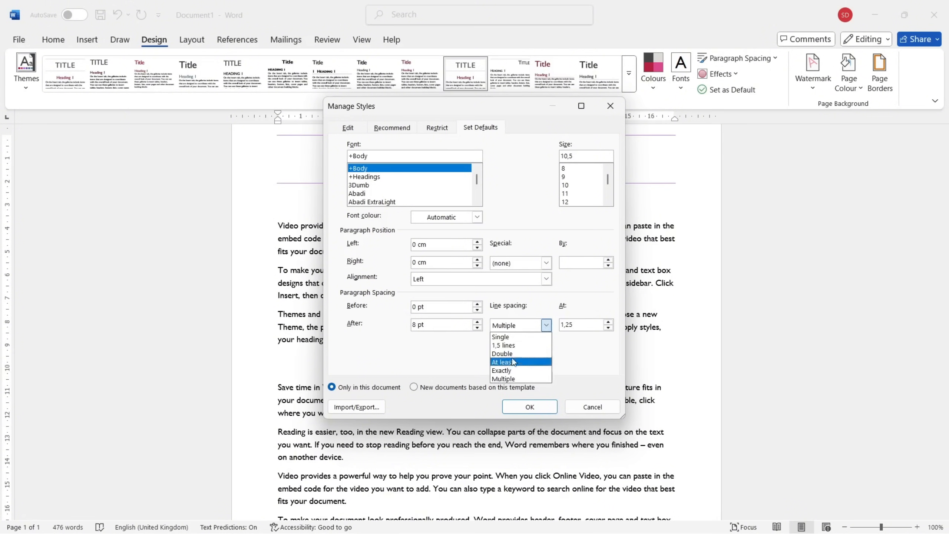
{"action": "left_click", "coordinate": [546, 326]}
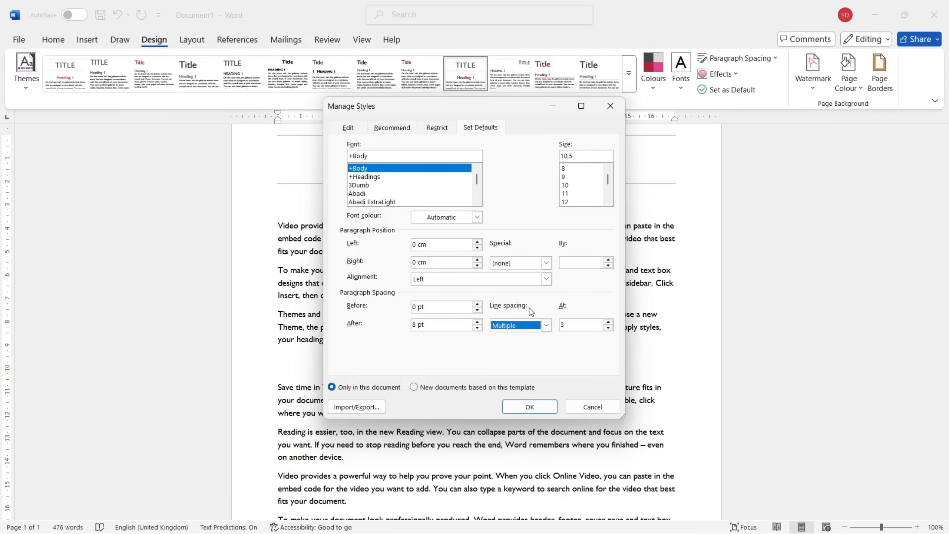
{"action": "left_click", "coordinate": [571, 408]}
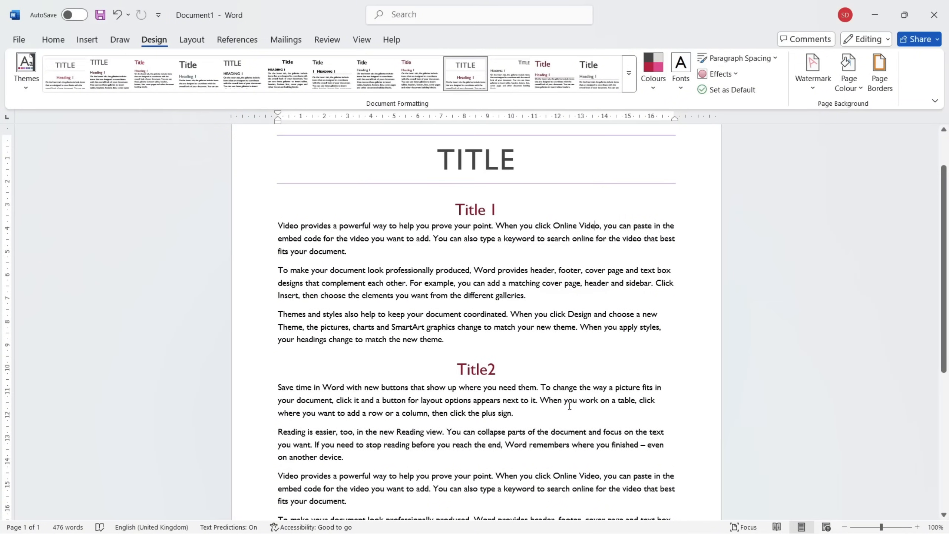
Step: Look through the theme effects gallery and review the whole document without applying an effect
{"action": "left_click", "coordinate": [735, 74]}
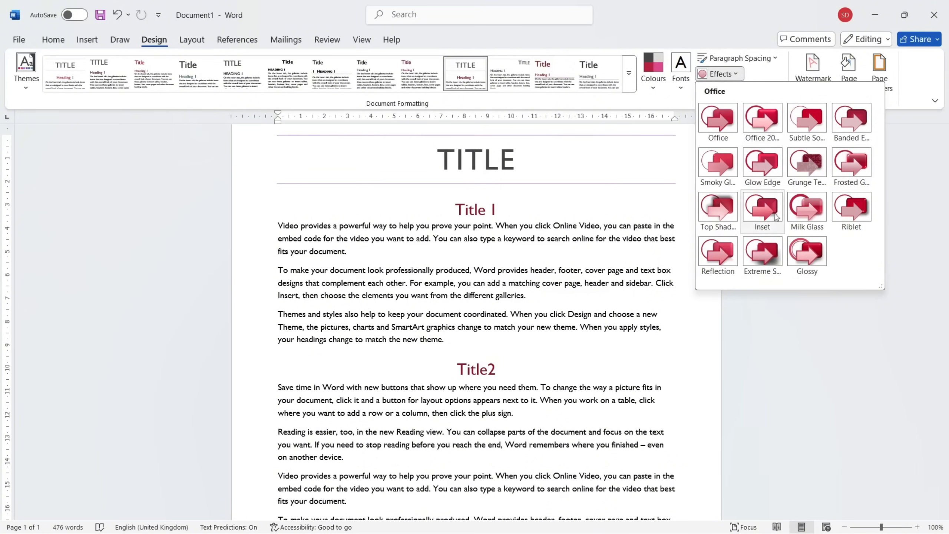
{"action": "left_click", "coordinate": [447, 355]}
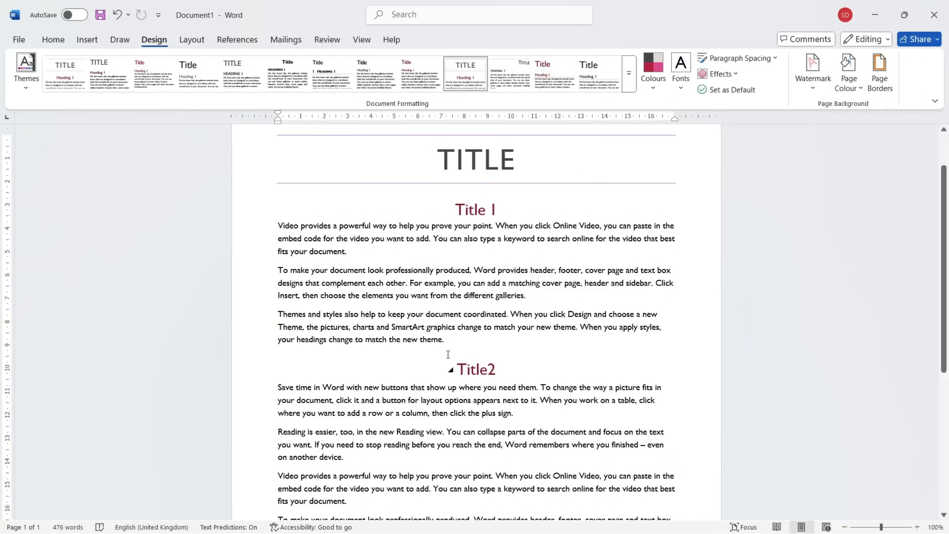
{"action": "scroll", "coordinate": [447, 355], "scroll_direction": "down", "scroll_amount": 6}
{"action": "scroll", "coordinate": [448, 355], "scroll_direction": "up", "scroll_amount": 8}
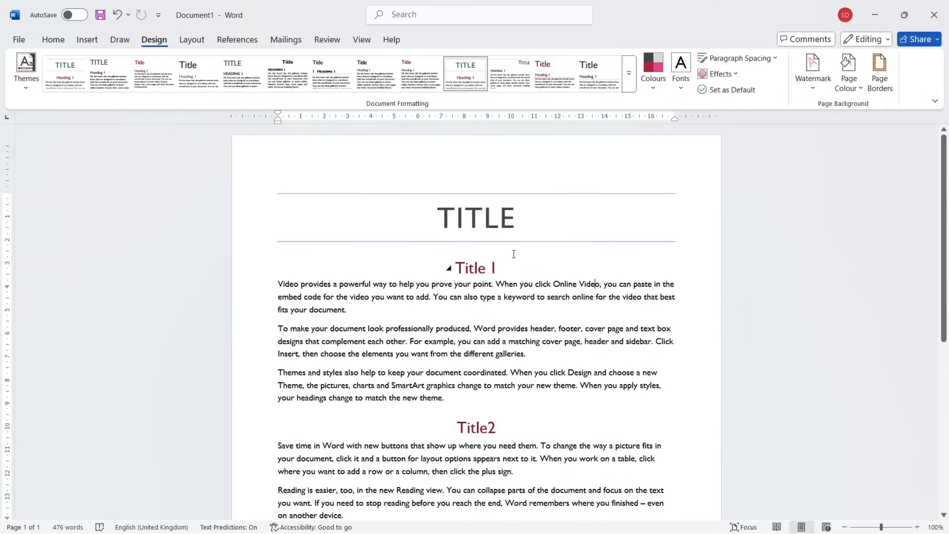
{"action": "left_click", "coordinate": [720, 74]}
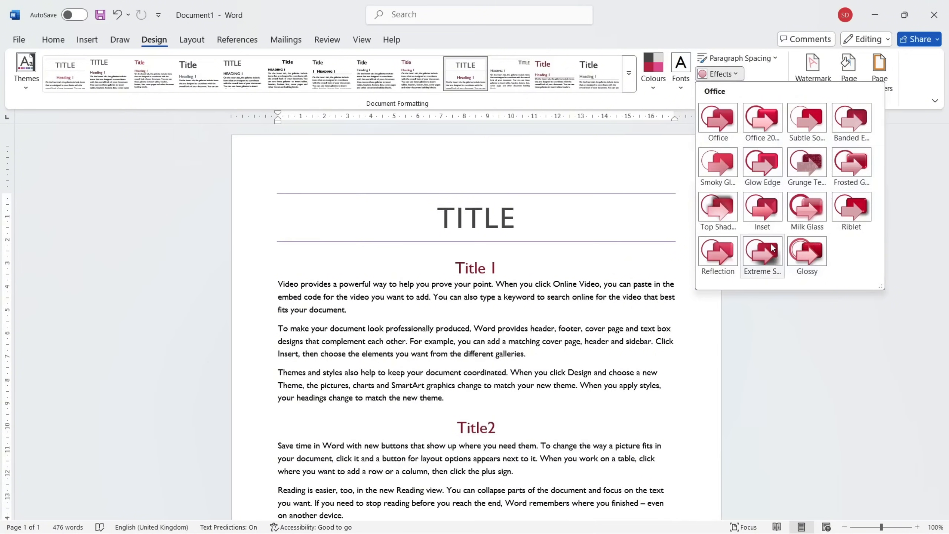
{"action": "left_click", "coordinate": [546, 311]}
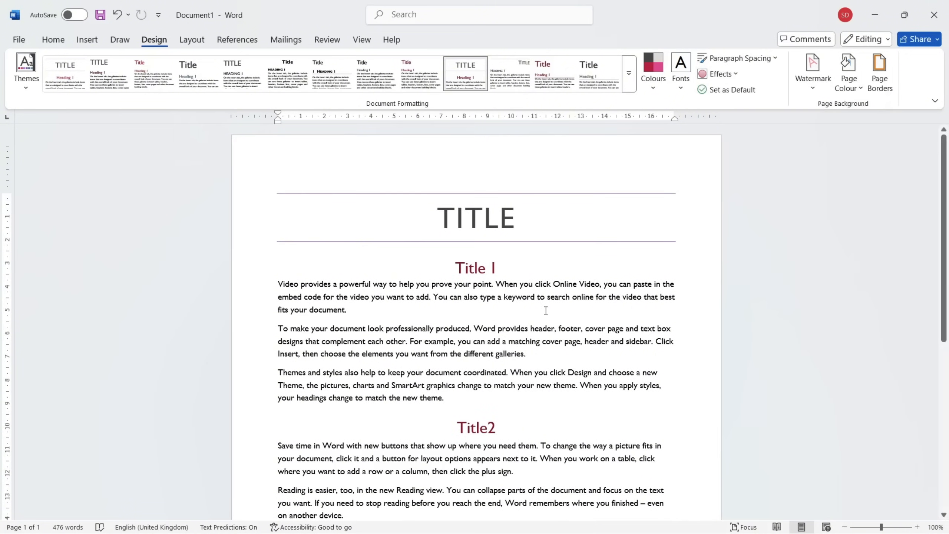
{"action": "scroll", "coordinate": [546, 311], "scroll_direction": "down", "scroll_amount": 2}
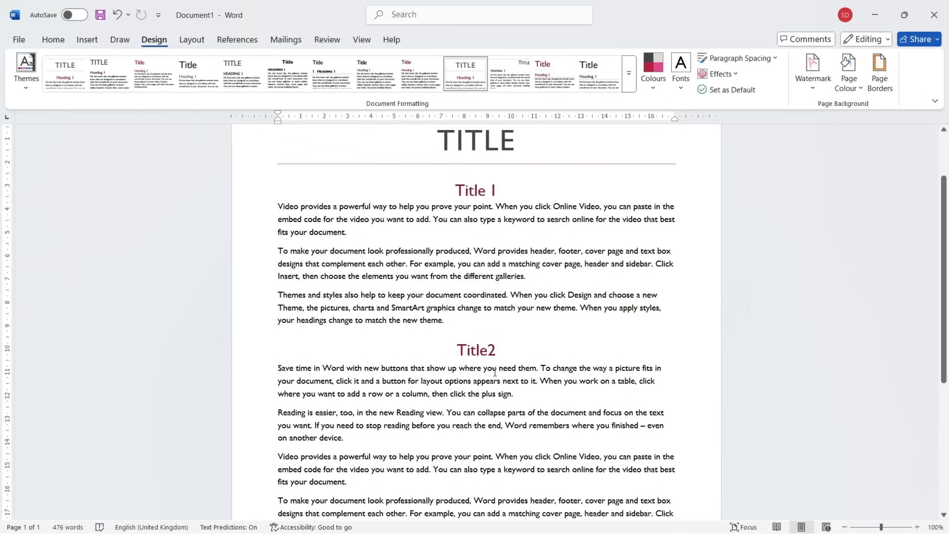
{"action": "scroll", "coordinate": [495, 372], "scroll_direction": "down", "scroll_amount": 5}
{"action": "scroll", "coordinate": [495, 372], "scroll_direction": "up", "scroll_amount": 7}
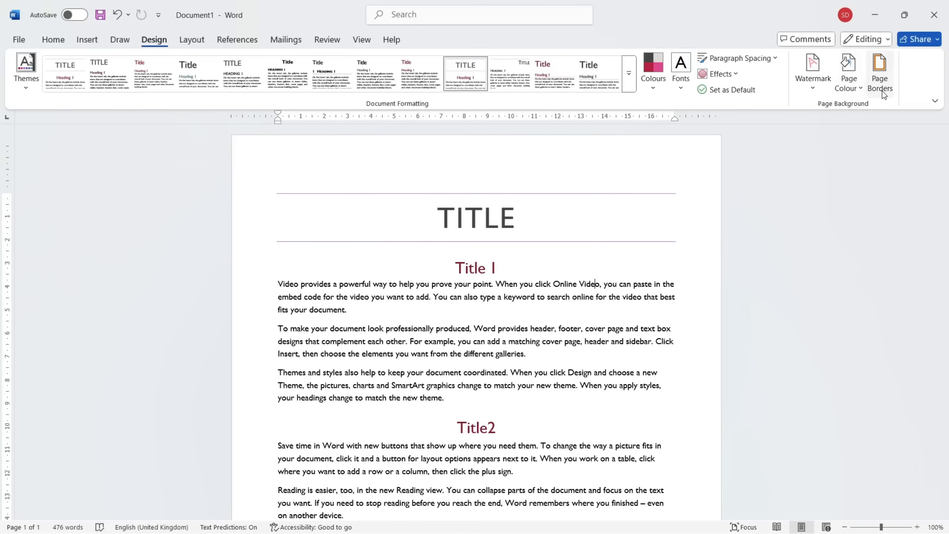
Step: Look through the built-in watermarks and the picture sources offered for a custom picture watermark, without choosing a picture
{"action": "left_click", "coordinate": [814, 86]}
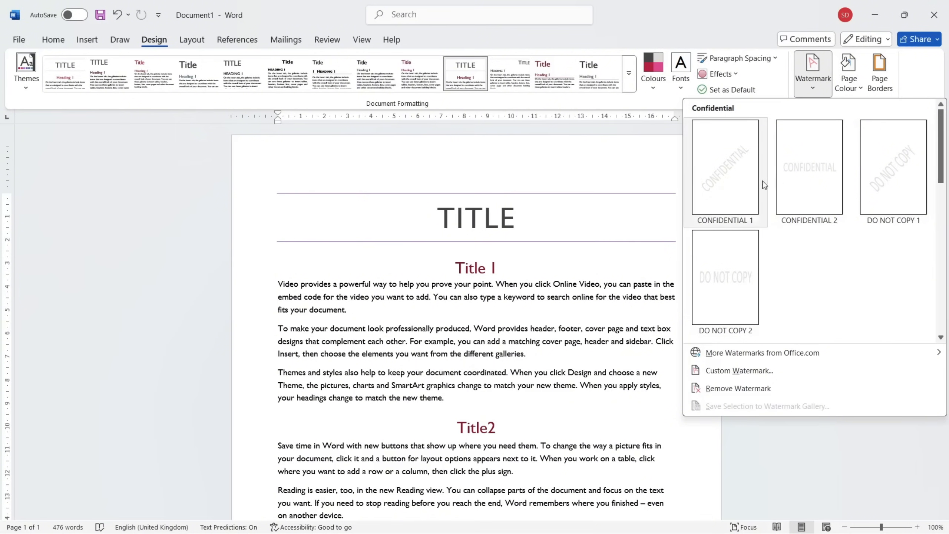
{"action": "mouse_move", "coordinate": [797, 355]}
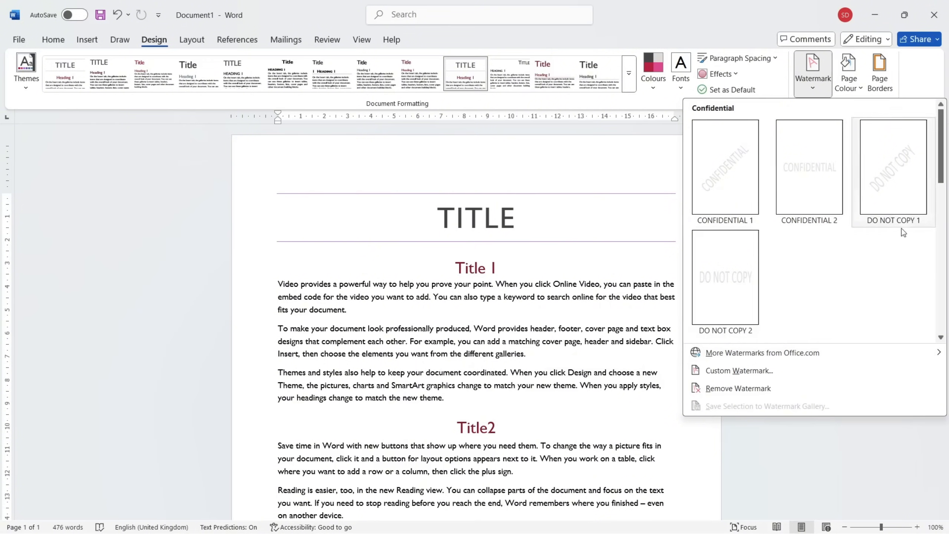
{"action": "left_click", "coordinate": [758, 374]}
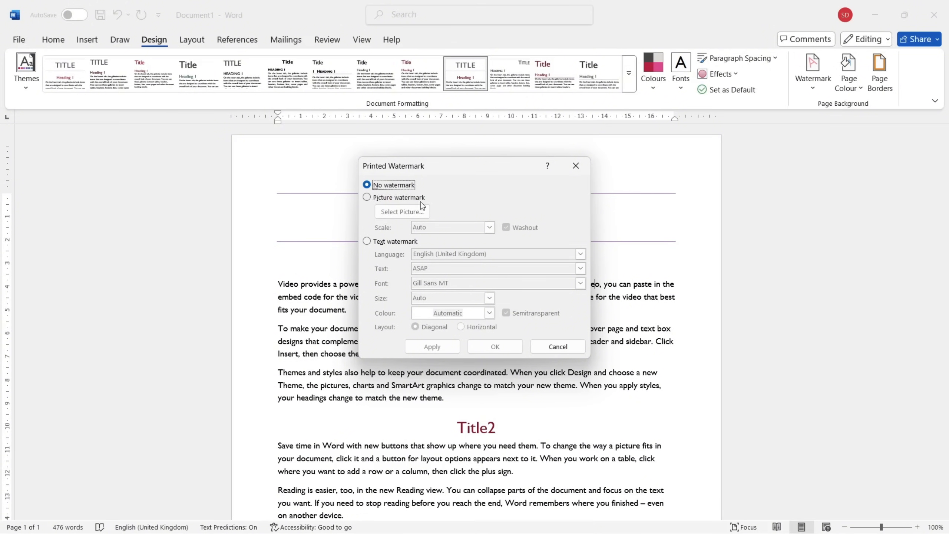
{"action": "left_click", "coordinate": [369, 201]}
{"action": "left_click", "coordinate": [400, 212]}
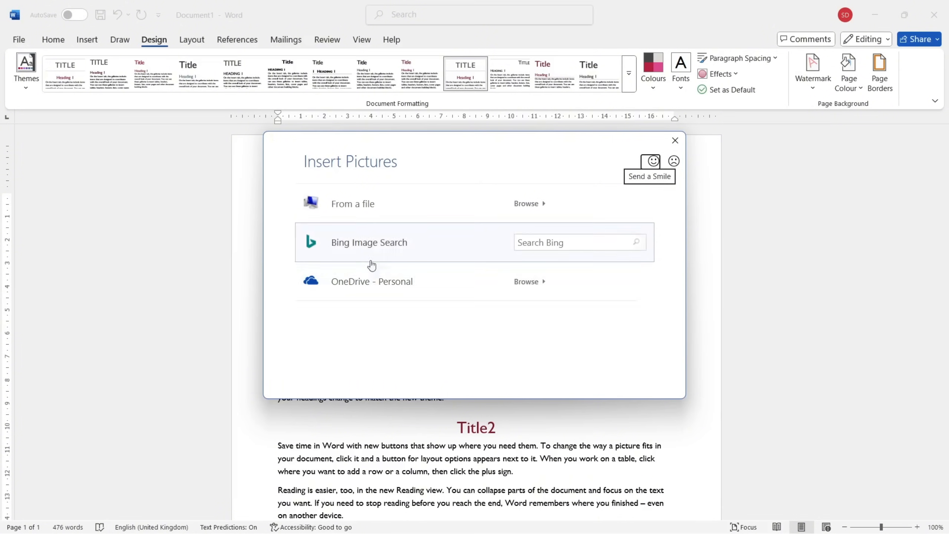
{"action": "left_click", "coordinate": [675, 141]}
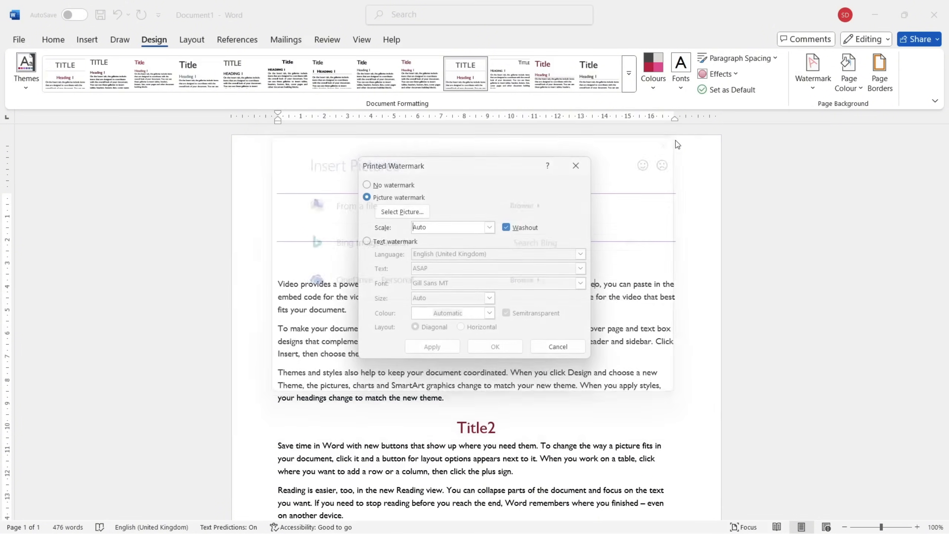
Step: Apply a diagonal, semitransparent CONFIDENTIAL text watermark in Gill Sans MT and review it behind the document text
{"action": "left_click", "coordinate": [372, 242]}
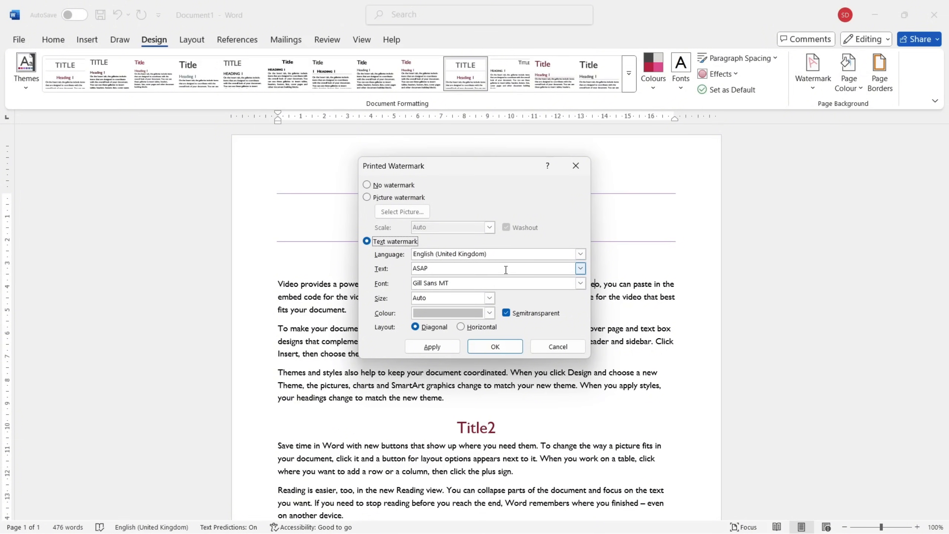
{"action": "left_click", "coordinate": [584, 268]}
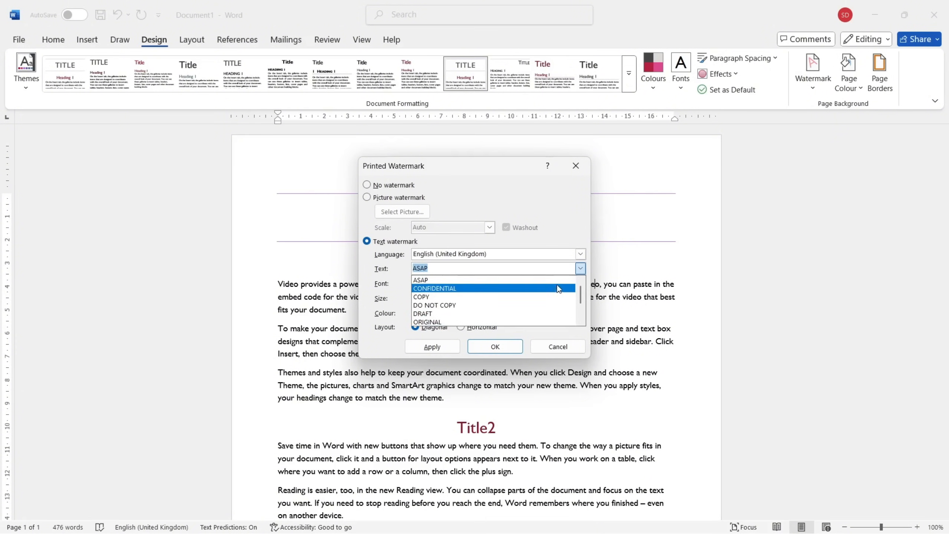
{"action": "left_click", "coordinate": [585, 268]}
{"action": "type", "text": "m m"}
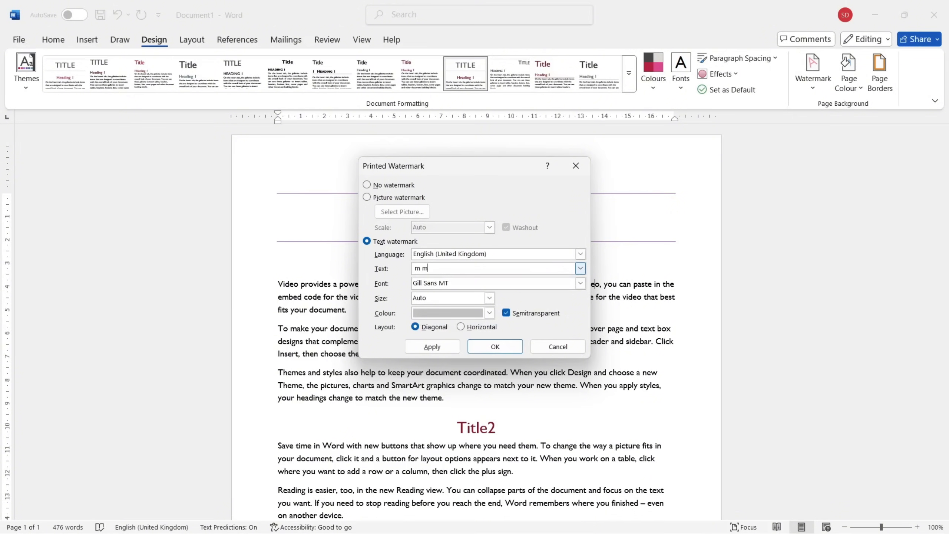
{"action": "left_click", "coordinate": [584, 268]}
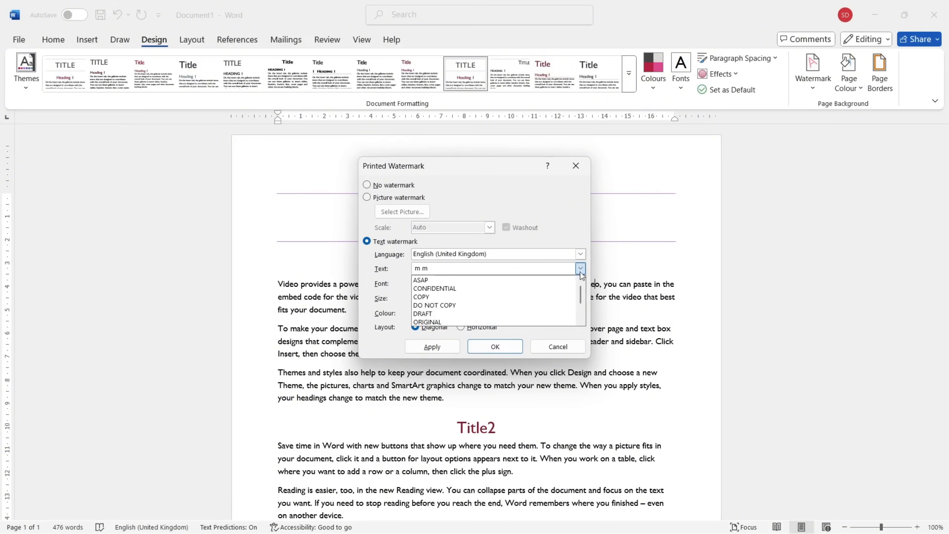
{"action": "left_click", "coordinate": [558, 285]}
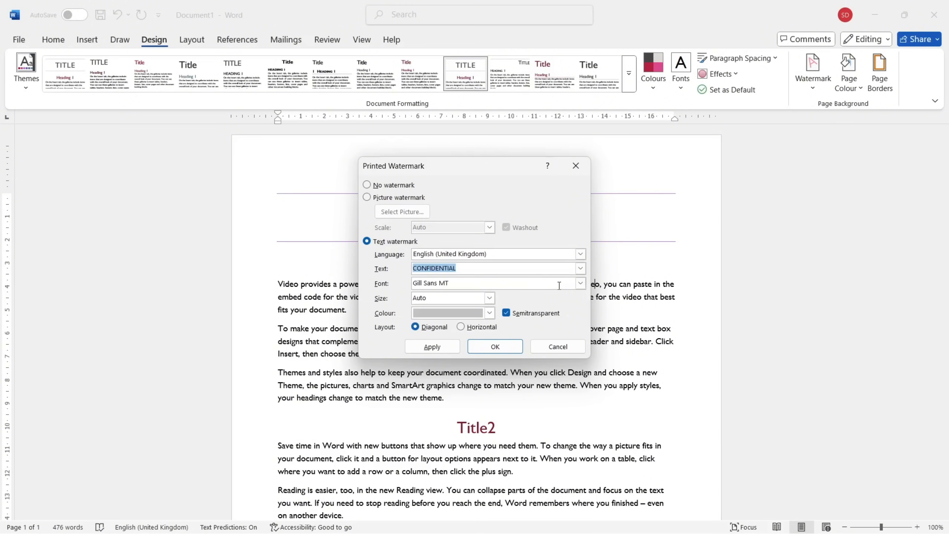
{"action": "left_click", "coordinate": [539, 283]}
{"action": "left_click", "coordinate": [450, 348]}
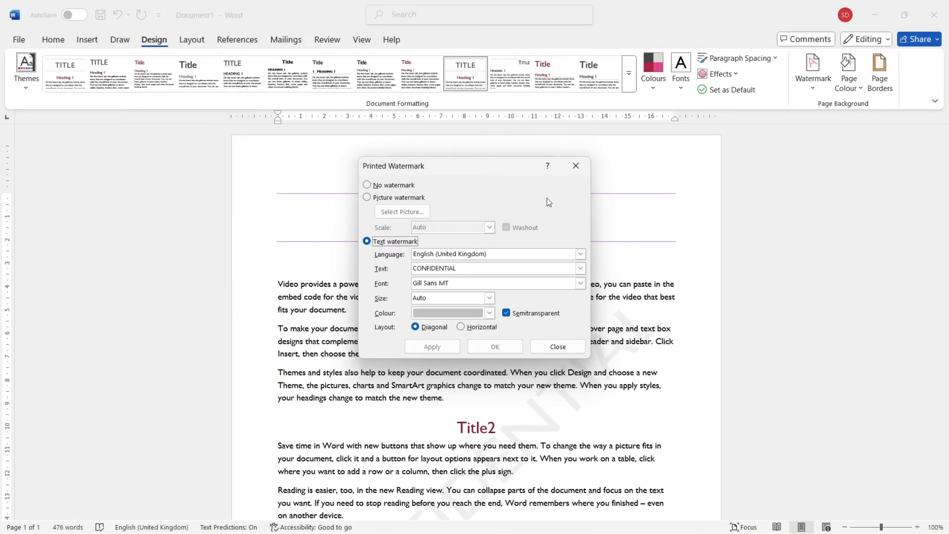
{"action": "left_click", "coordinate": [552, 347]}
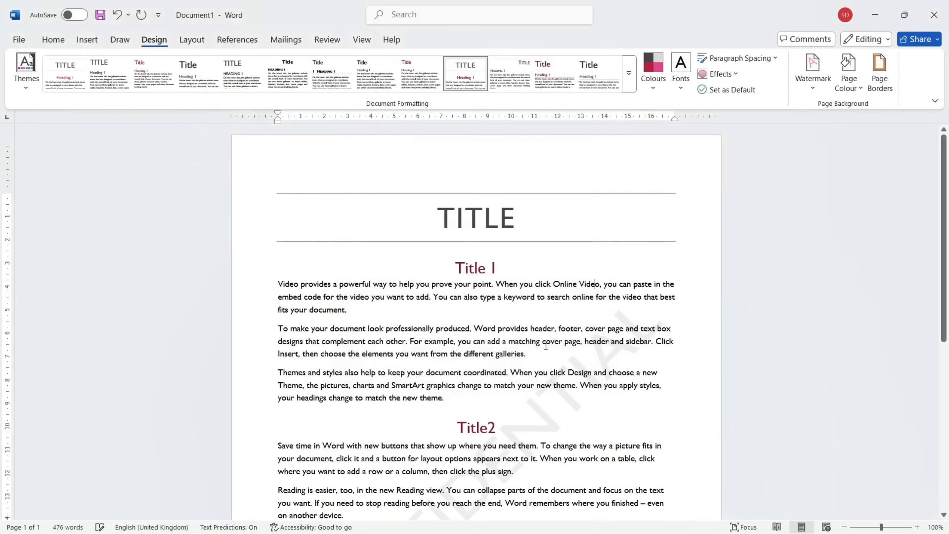
{"action": "scroll", "coordinate": [530, 460], "scroll_direction": "down", "scroll_amount": 2}
{"action": "scroll", "coordinate": [530, 460], "scroll_direction": "down", "scroll_amount": 3}
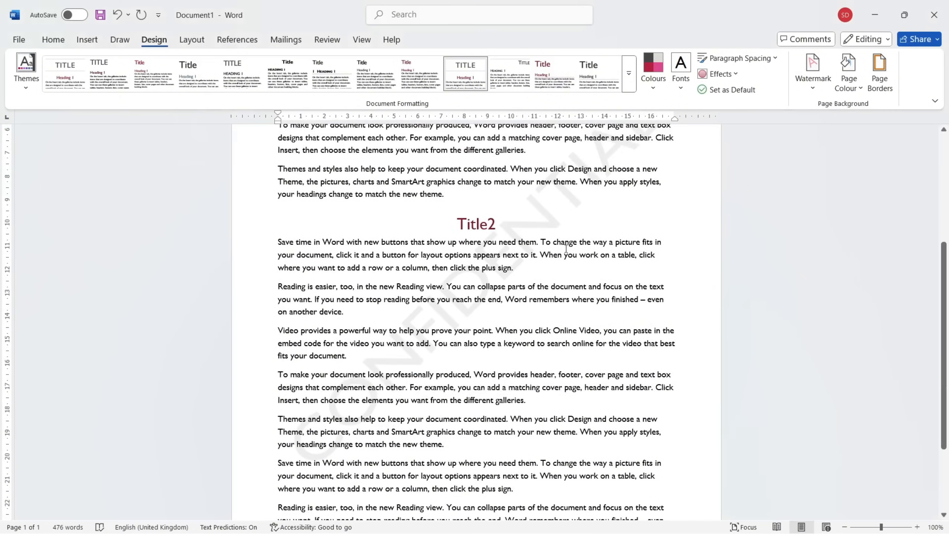
{"action": "scroll", "coordinate": [582, 221], "scroll_direction": "up", "scroll_amount": 1}
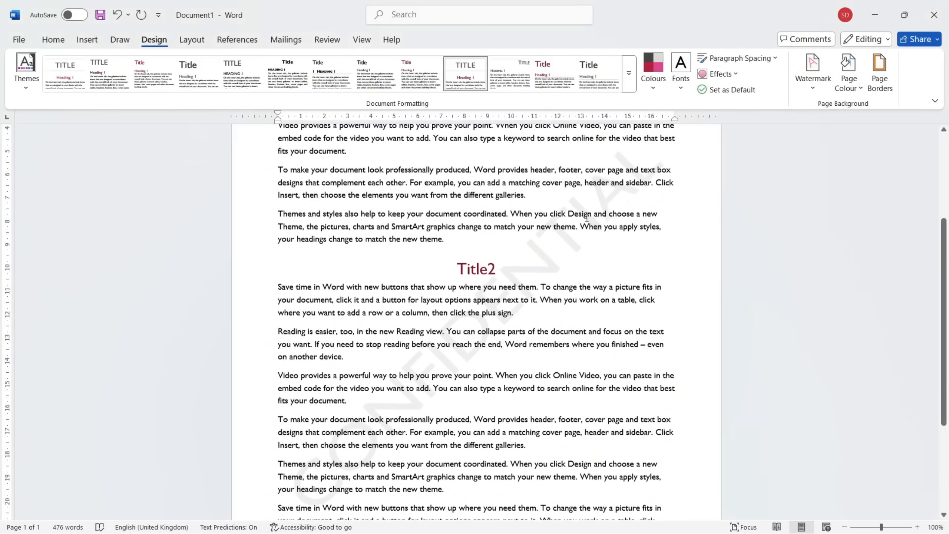
Step: Remove the CONFIDENTIAL watermark from the document
{"action": "left_click", "coordinate": [827, 92]}
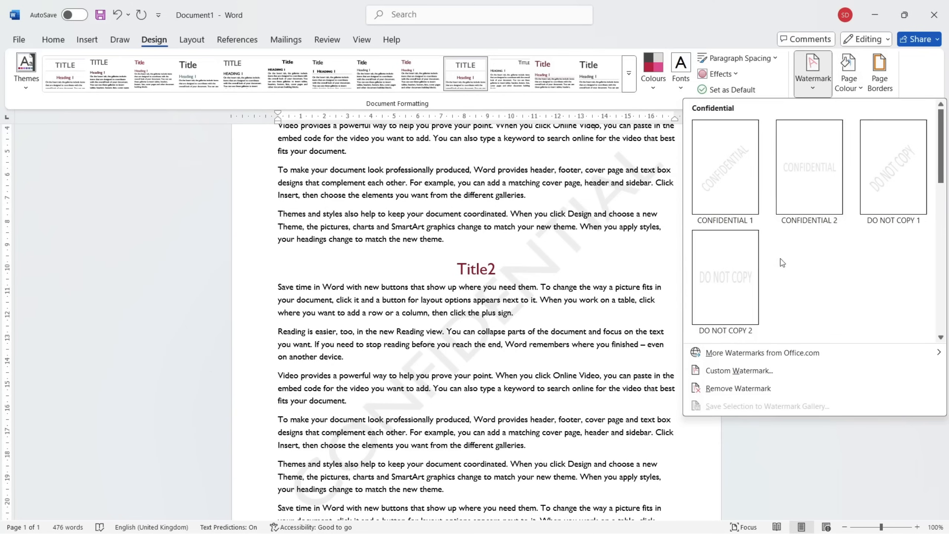
{"action": "left_click", "coordinate": [738, 389]}
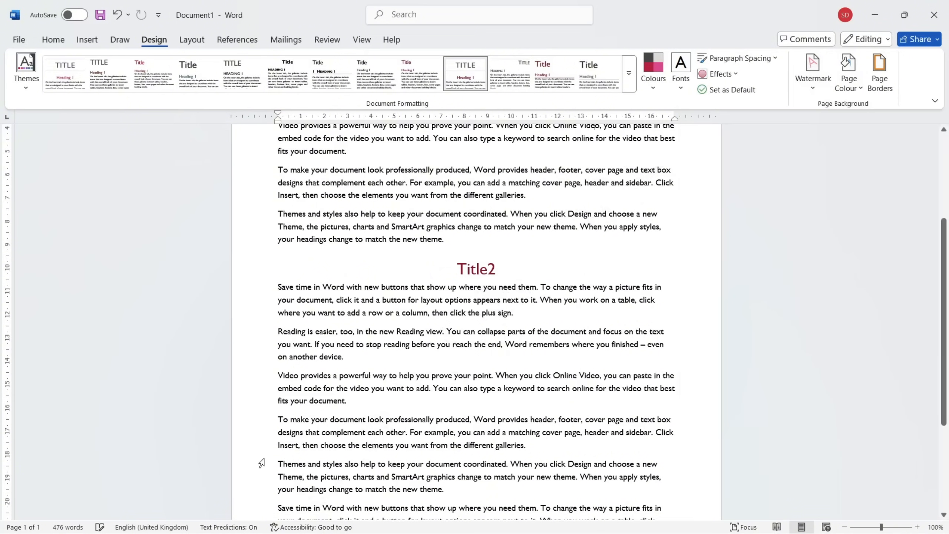
{"action": "scroll", "coordinate": [485, 397], "scroll_direction": "up", "scroll_amount": 1}
{"action": "scroll", "coordinate": [486, 396], "scroll_direction": "up", "scroll_amount": 1}
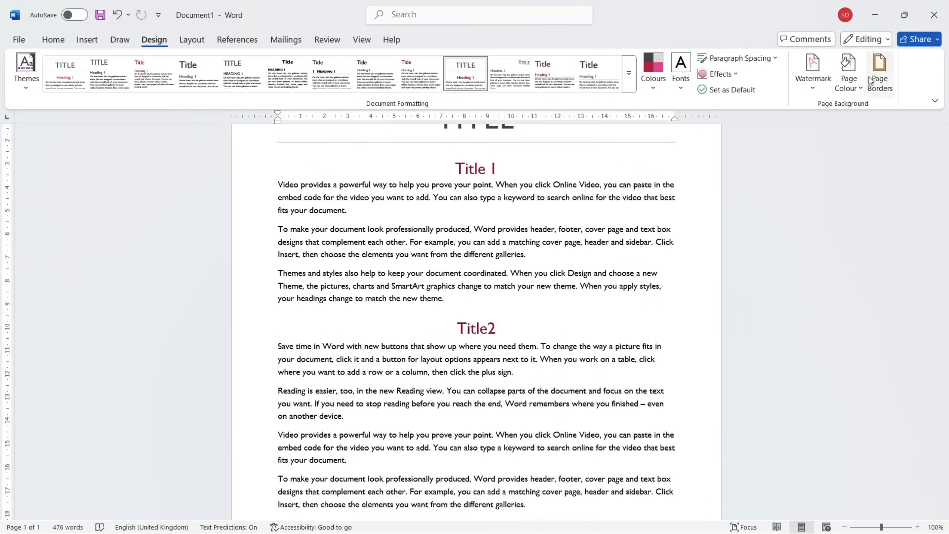
Step: Look through the page colour palette and the standard and custom colour pickers without applying a colour
{"action": "left_click", "coordinate": [850, 86]}
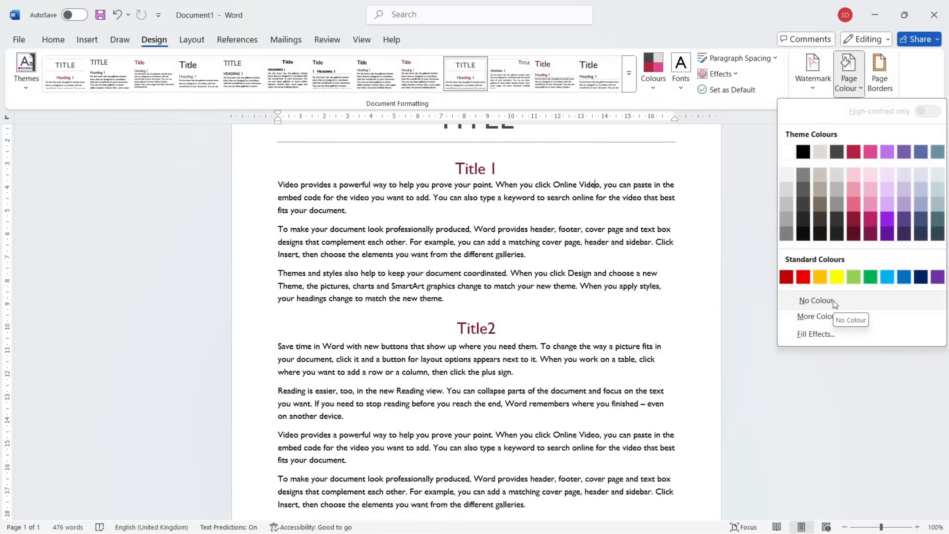
{"action": "left_click", "coordinate": [881, 315]}
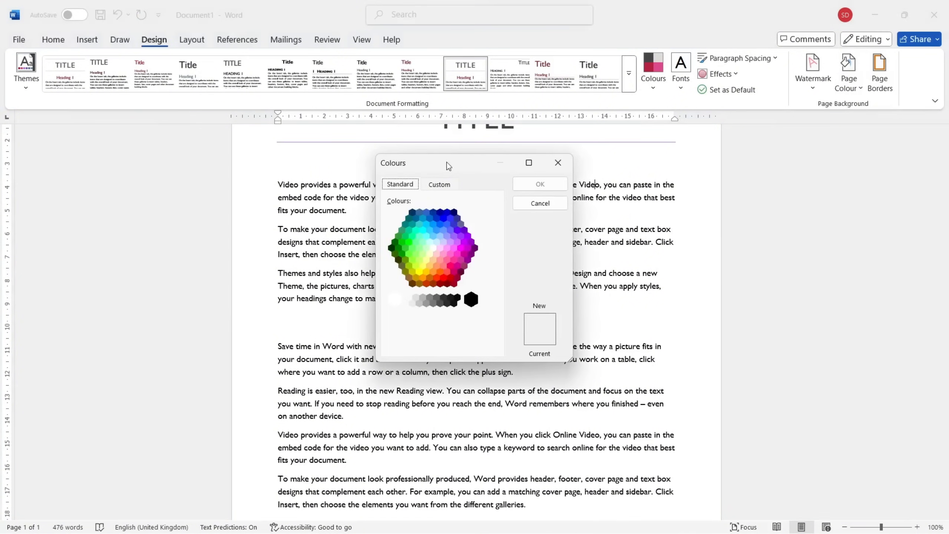
{"action": "left_click", "coordinate": [447, 185]}
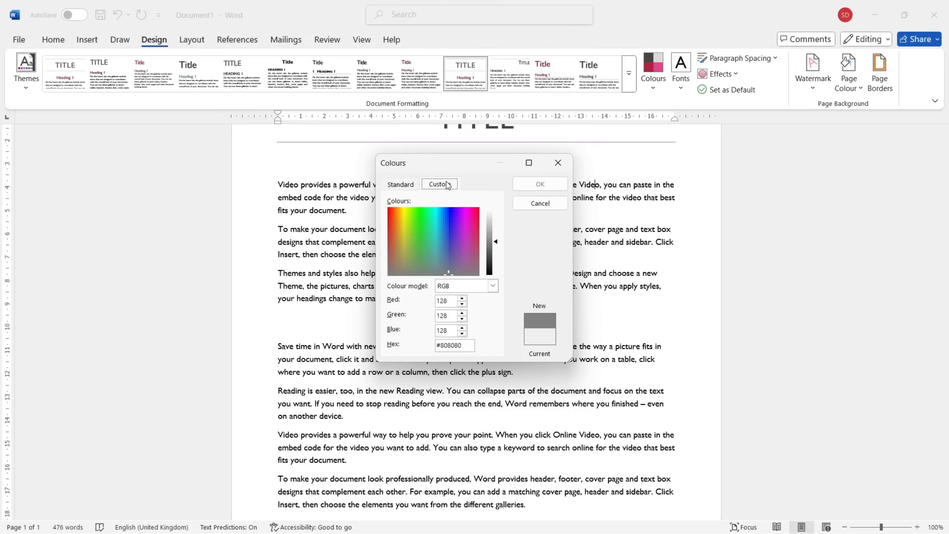
{"action": "left_click", "coordinate": [558, 164]}
Step: Explore the page background's gradient fill options, comparing one-colour and two-colour gradients and the diagonal, corner and vertical shading styles
{"action": "left_click", "coordinate": [858, 89]}
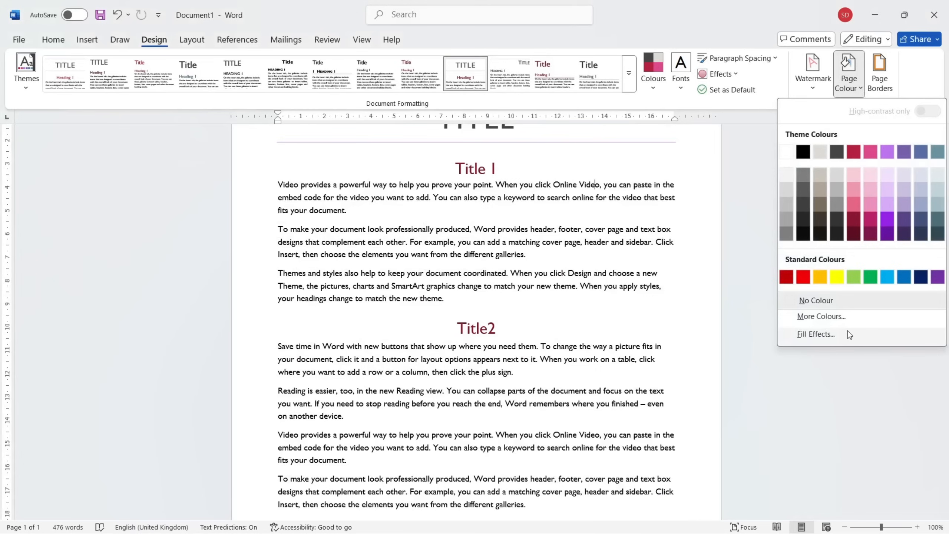
{"action": "left_click", "coordinate": [847, 332]}
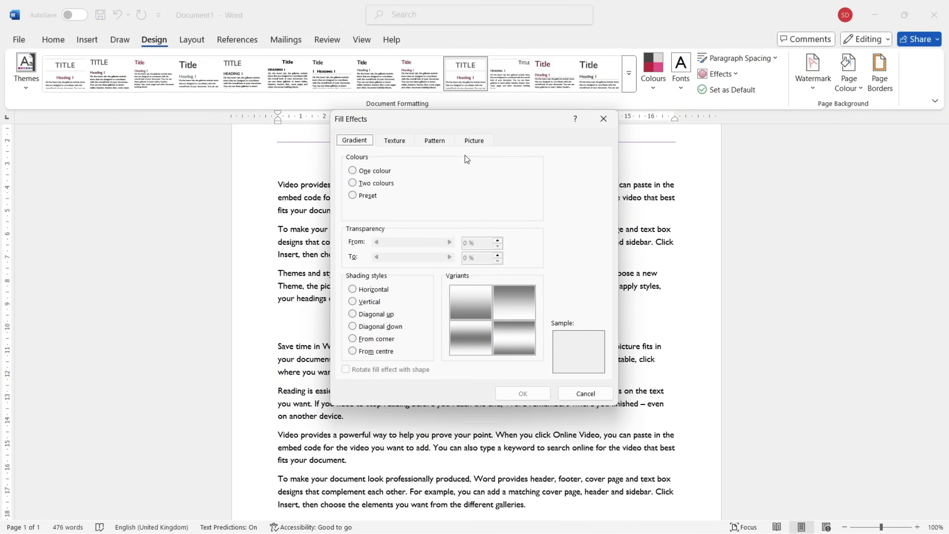
{"action": "left_click", "coordinate": [352, 170]}
{"action": "left_click", "coordinate": [352, 183]}
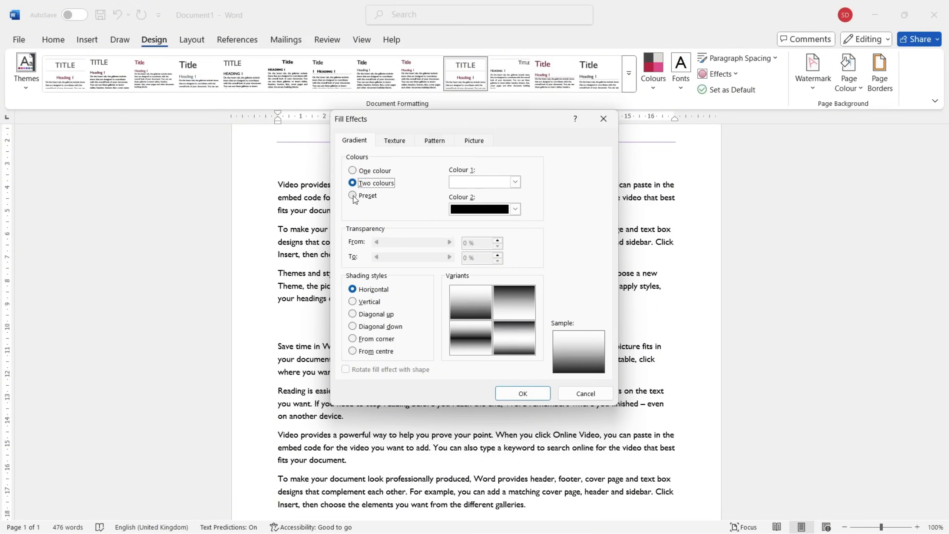
{"action": "left_click", "coordinate": [353, 195]}
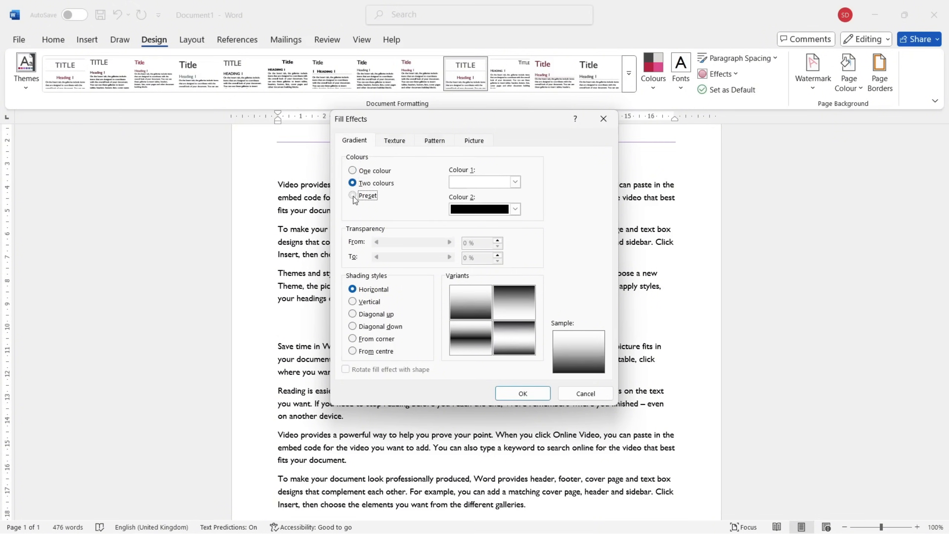
{"action": "left_click", "coordinate": [353, 171]}
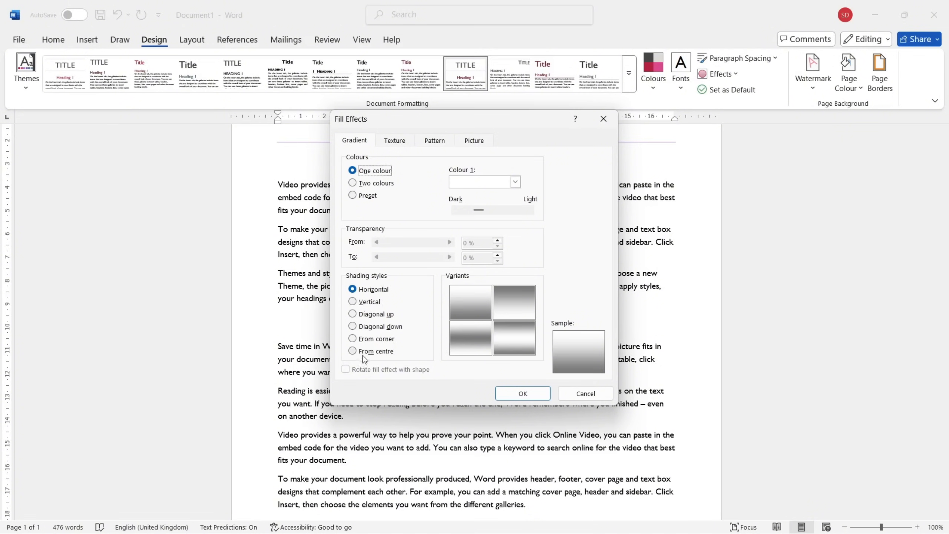
{"action": "left_click", "coordinate": [375, 314]}
{"action": "left_click", "coordinate": [384, 327]}
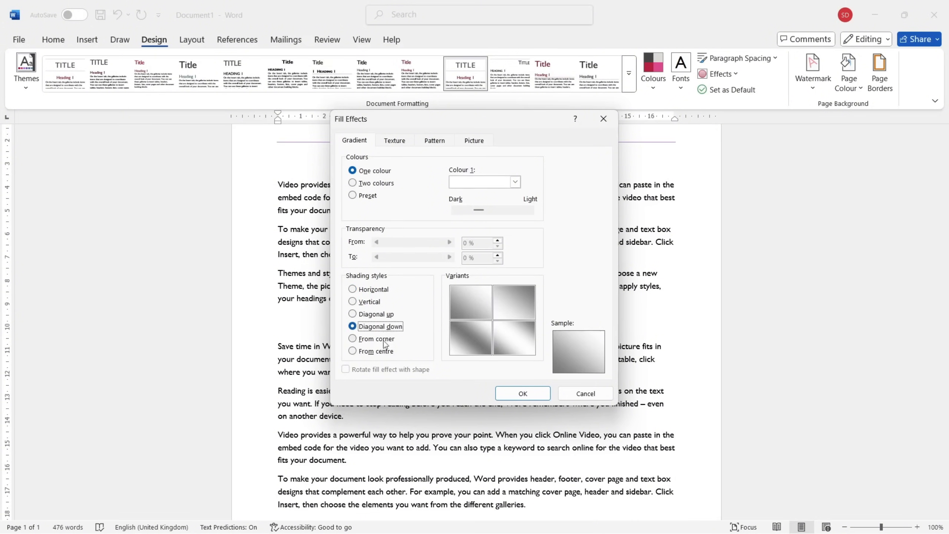
{"action": "left_click", "coordinate": [384, 340]}
{"action": "left_click", "coordinate": [379, 302]}
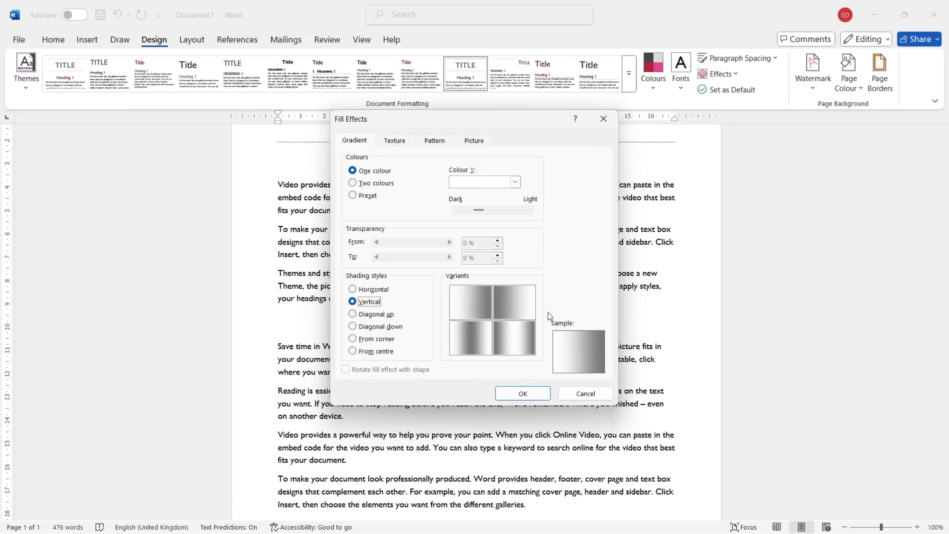
Step: Examine the texture fills for the page background and the picture sources for other textures, without selecting one
{"action": "left_click", "coordinate": [399, 142]}
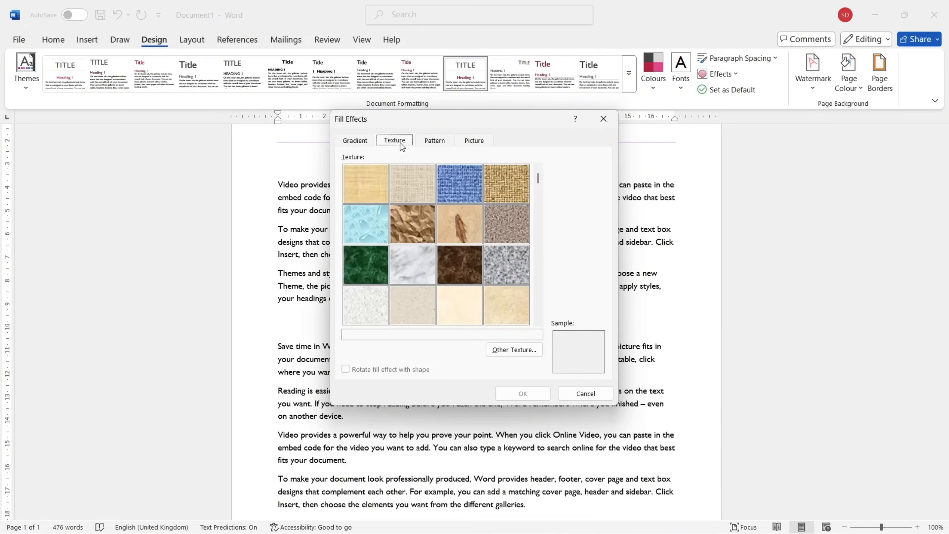
{"action": "left_click", "coordinate": [528, 356]}
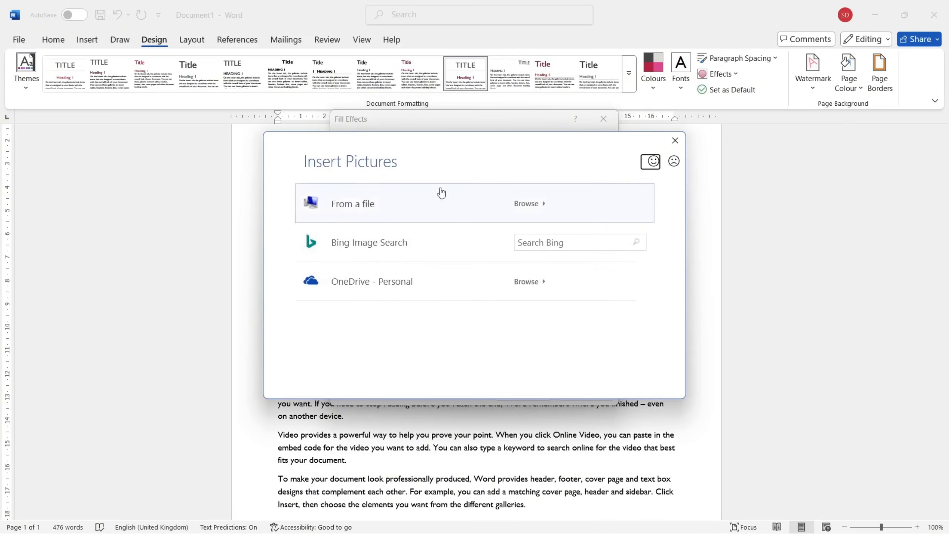
{"action": "left_click", "coordinate": [674, 140]}
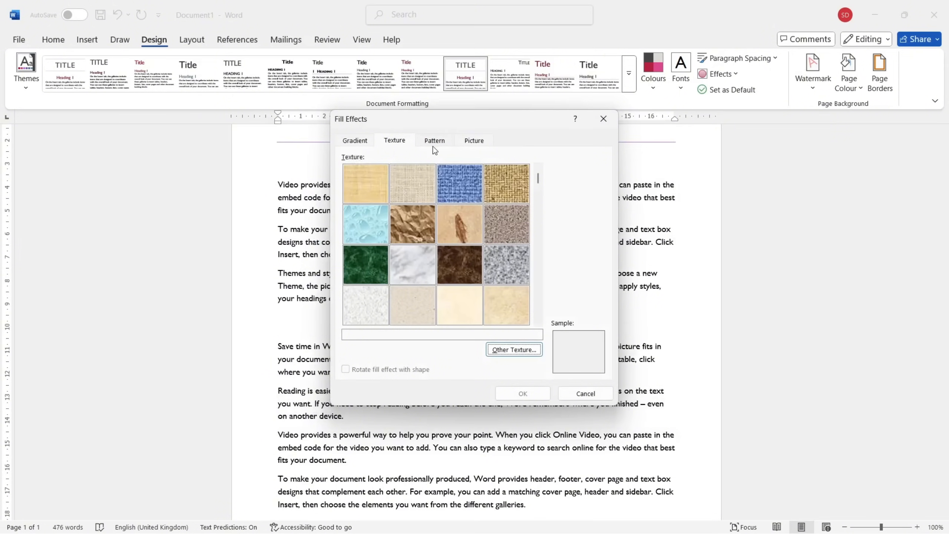
Step: Set up a pattern fill for the page background with a light purple foreground and a light blue-grey background
{"action": "left_click", "coordinate": [434, 140]}
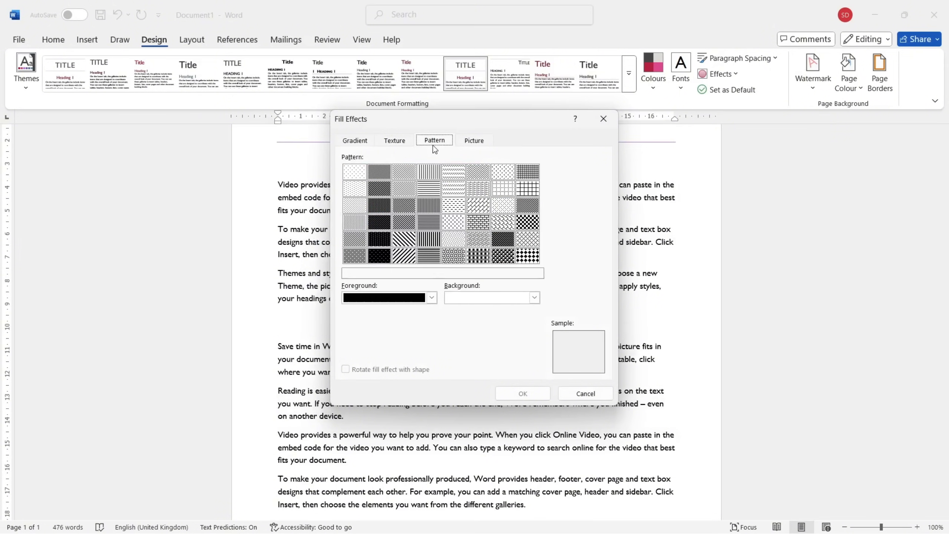
{"action": "left_click", "coordinate": [432, 298]}
{"action": "left_click", "coordinate": [397, 385]}
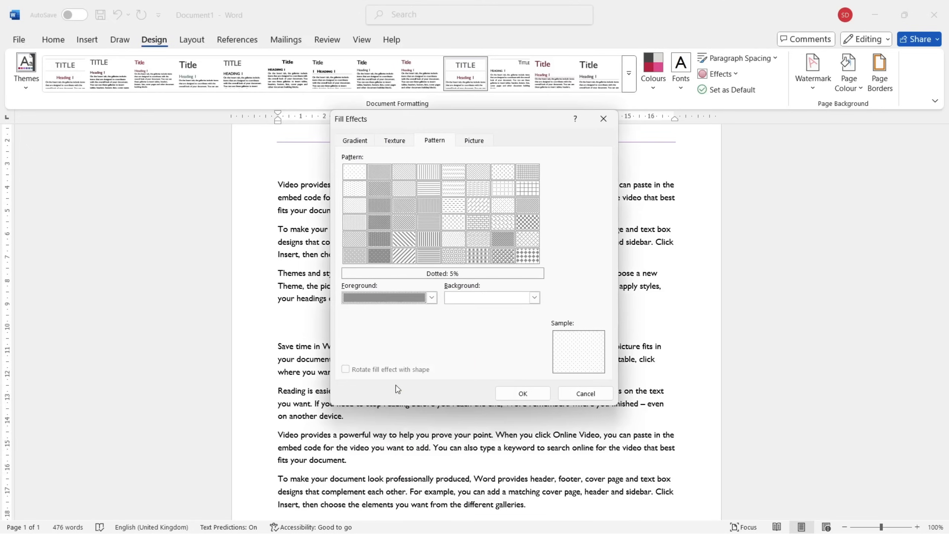
{"action": "left_click", "coordinate": [432, 298]}
{"action": "left_click", "coordinate": [451, 369]}
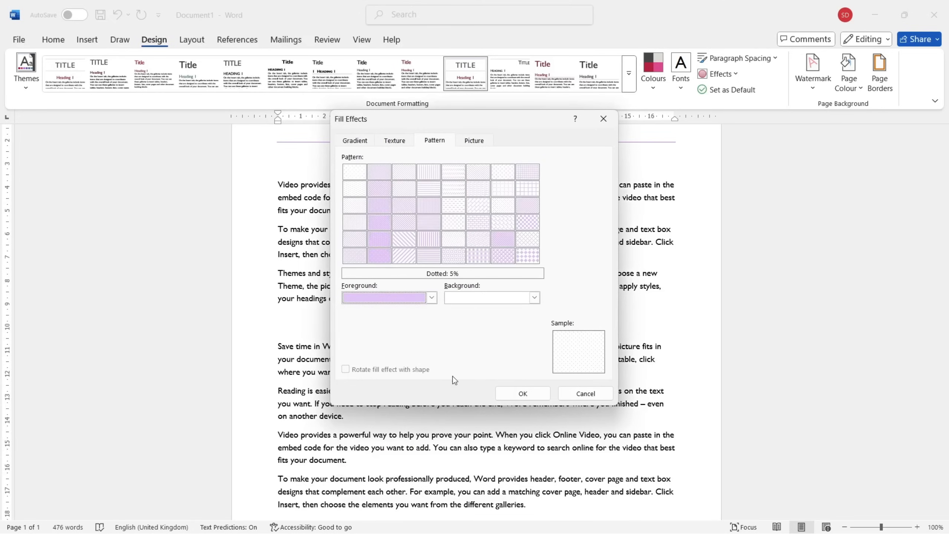
{"action": "left_click", "coordinate": [534, 297]}
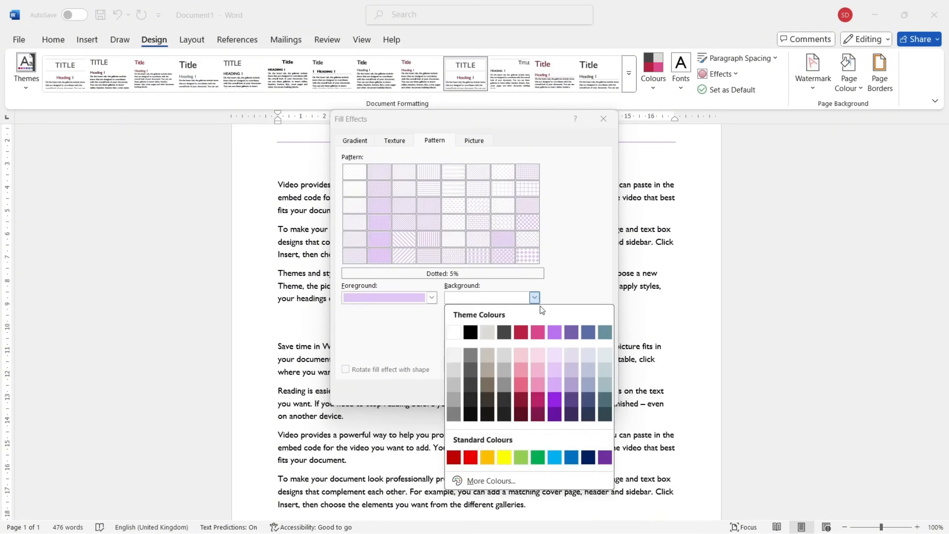
{"action": "left_click", "coordinate": [604, 355]}
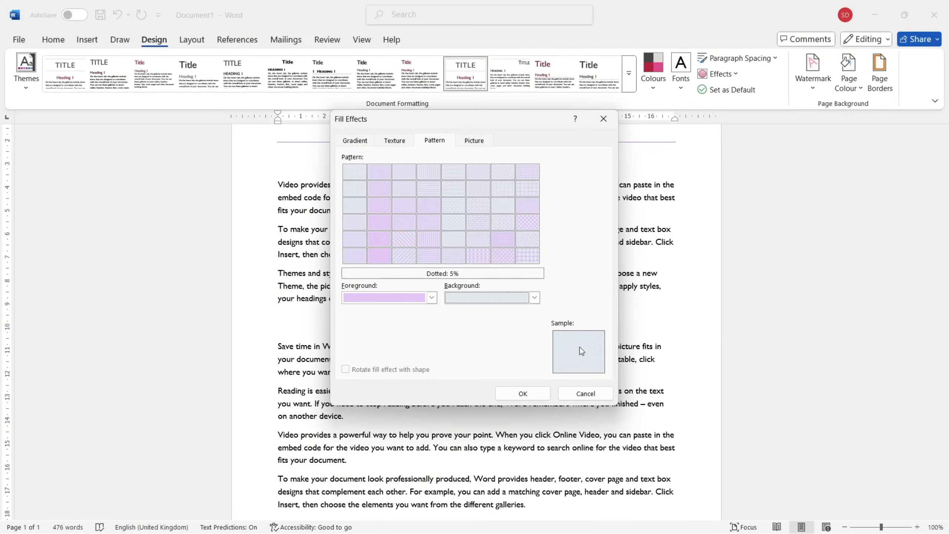
Step: Check the available image sources for a picture fill on the page background, without choosing a picture
{"action": "left_click", "coordinate": [469, 141]}
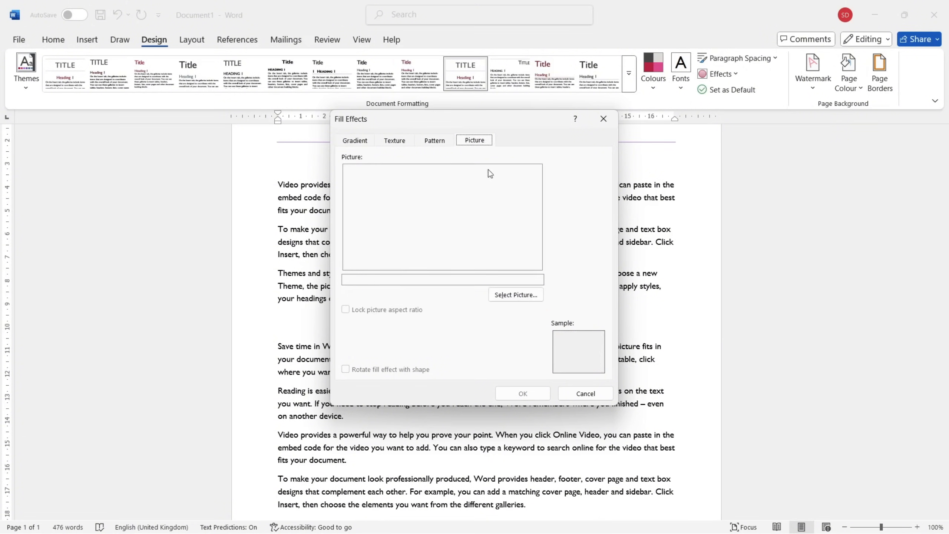
{"action": "left_click", "coordinate": [513, 295]}
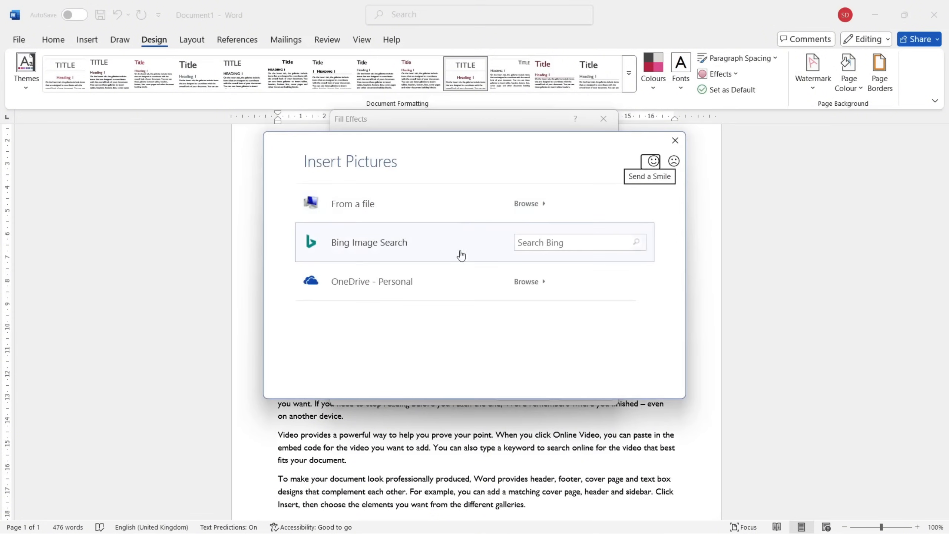
{"action": "left_click", "coordinate": [678, 141]}
Step: Fill the page background with the "Diagonal stripes: Wide downward" pattern
{"action": "left_click", "coordinate": [447, 140]}
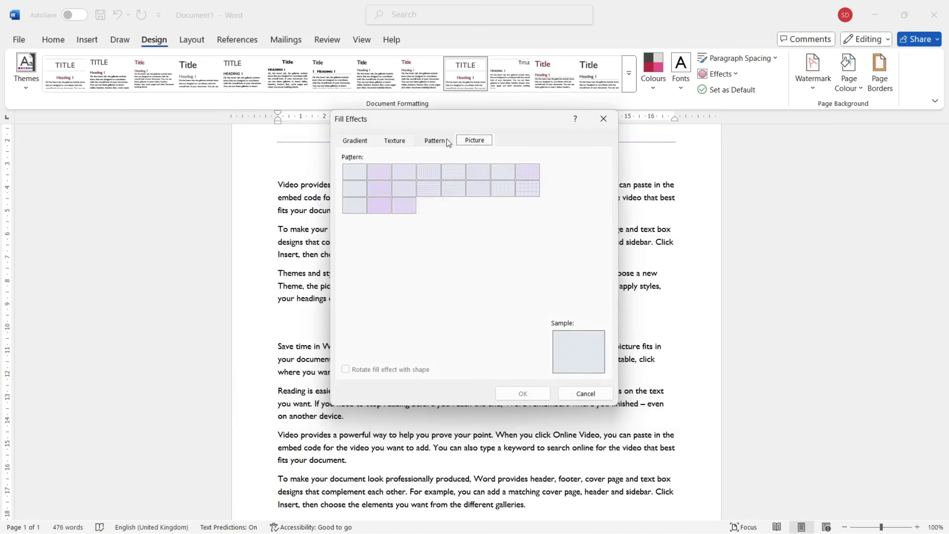
{"action": "left_click", "coordinate": [404, 239]}
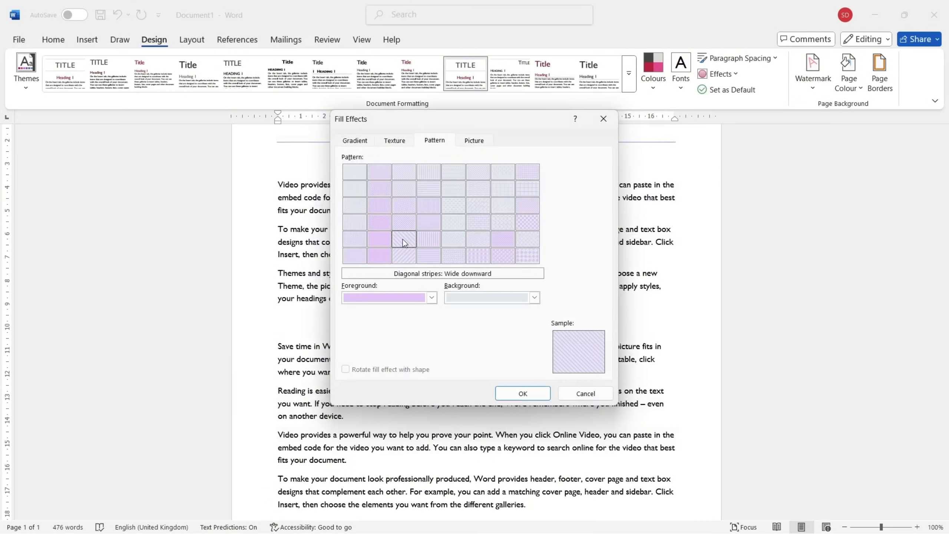
{"action": "left_click", "coordinate": [523, 394]}
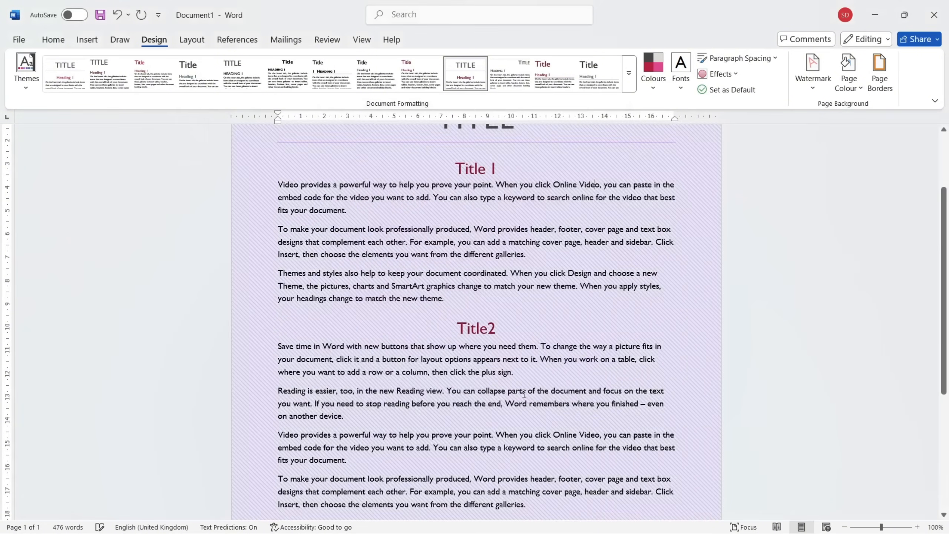
{"action": "scroll", "coordinate": [524, 394], "scroll_direction": "down", "scroll_amount": 6}
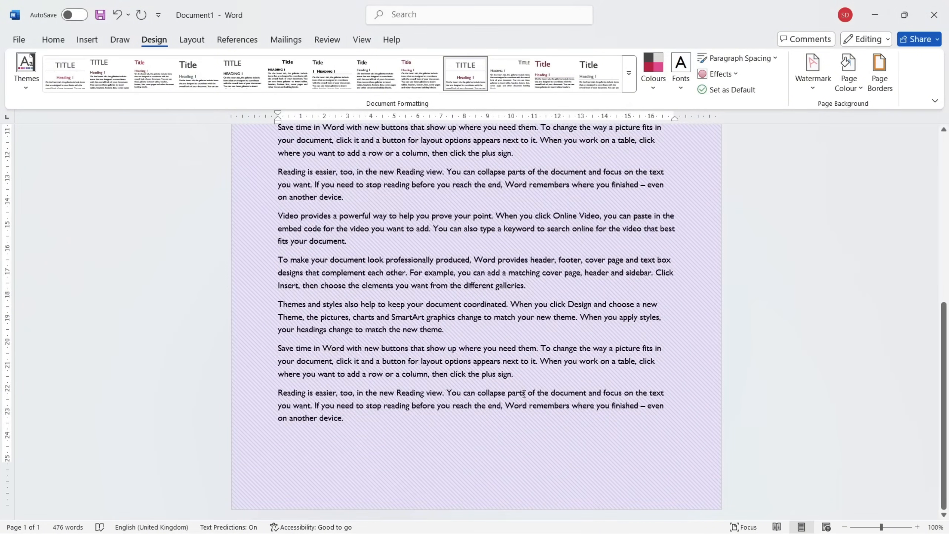
{"action": "scroll", "coordinate": [524, 394], "scroll_direction": "up", "scroll_amount": 8}
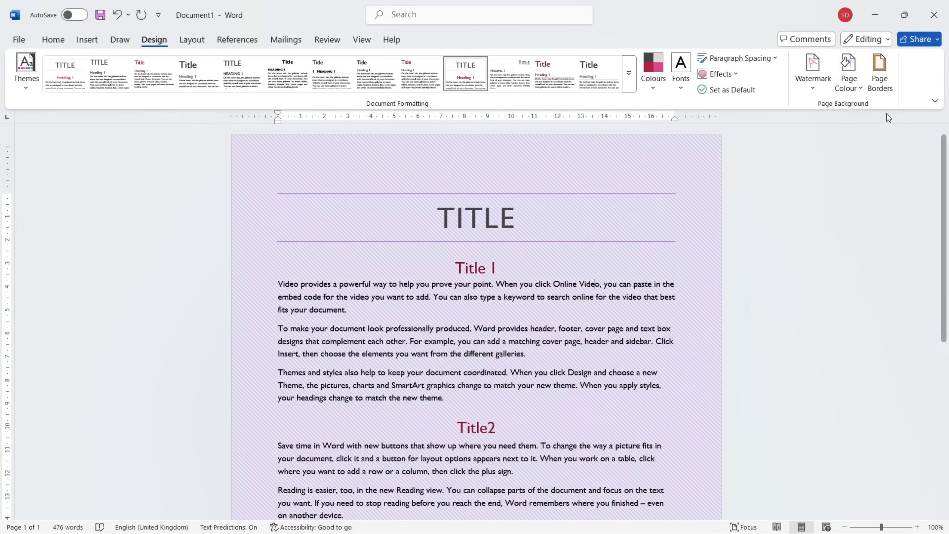
Step: Open the page border settings, compare them with the paragraph border settings, and review which parts of the document the border can apply to
{"action": "left_click", "coordinate": [886, 94]}
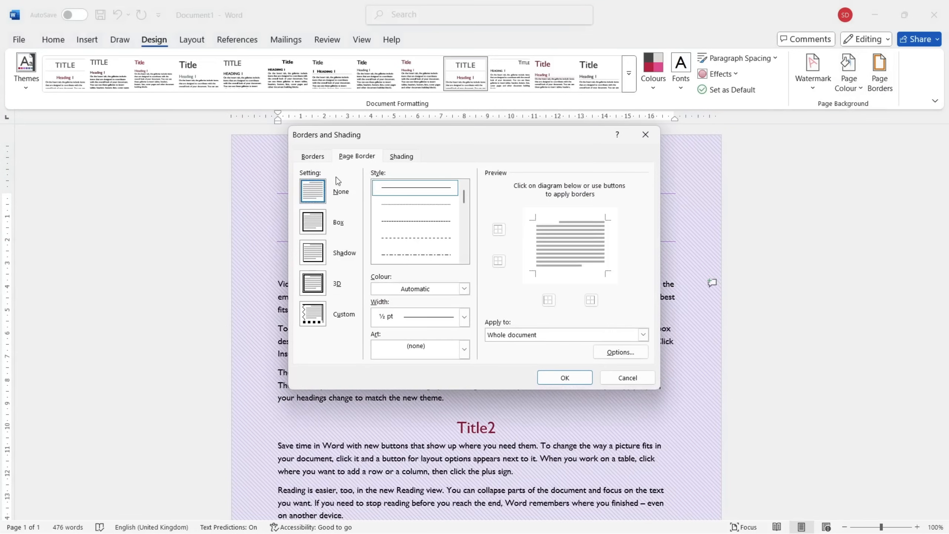
{"action": "left_click", "coordinate": [312, 157]}
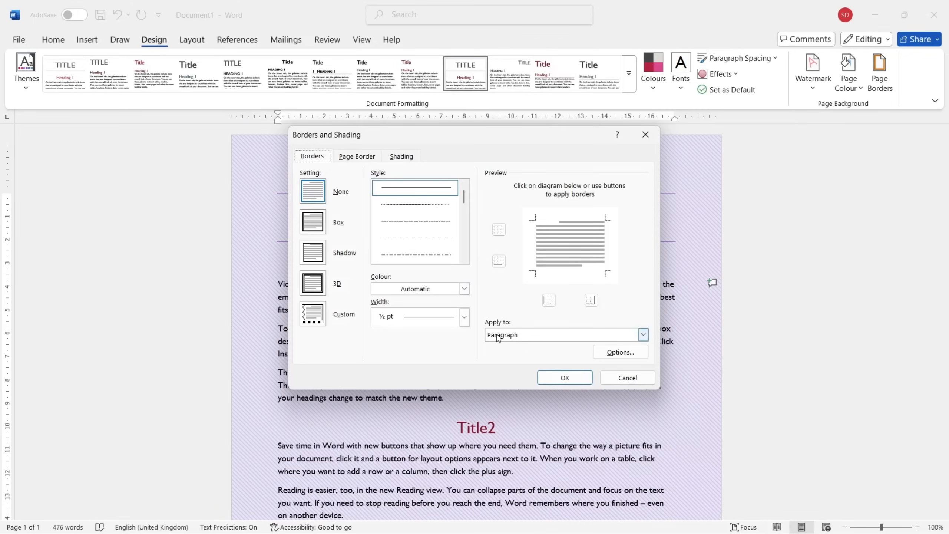
{"action": "left_click", "coordinate": [363, 157]}
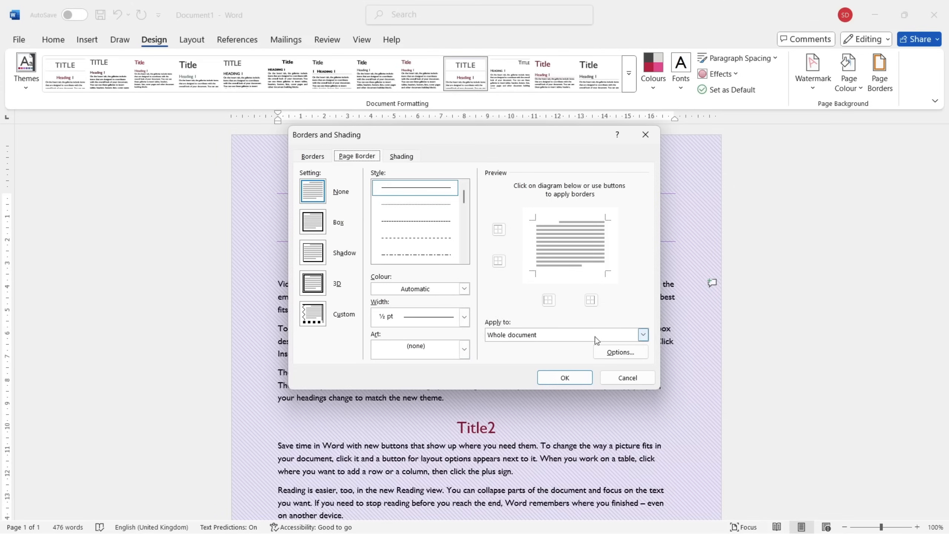
{"action": "left_click", "coordinate": [616, 335]}
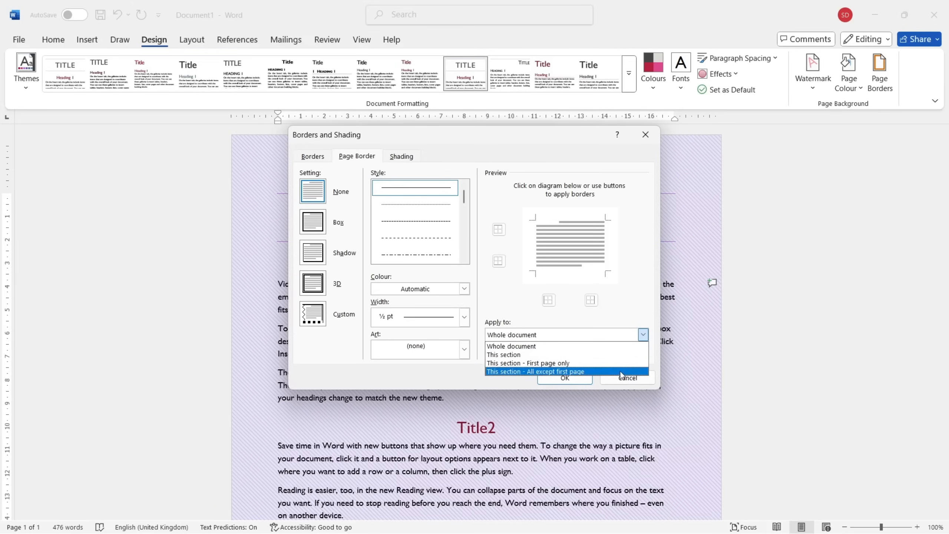
{"action": "left_click", "coordinate": [634, 336]}
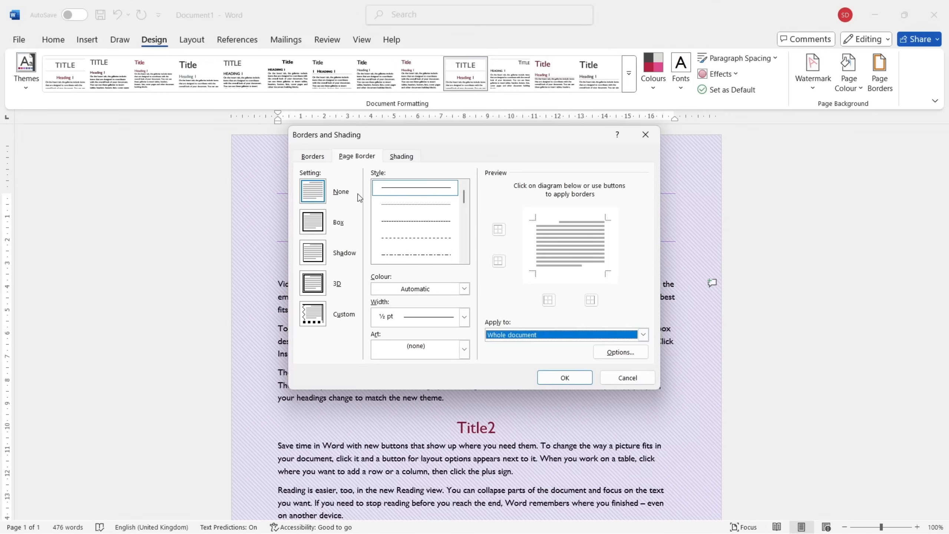
Step: Compare the Box, 3D and Custom page border settings and choose Shadow
{"action": "left_click", "coordinate": [322, 226]}
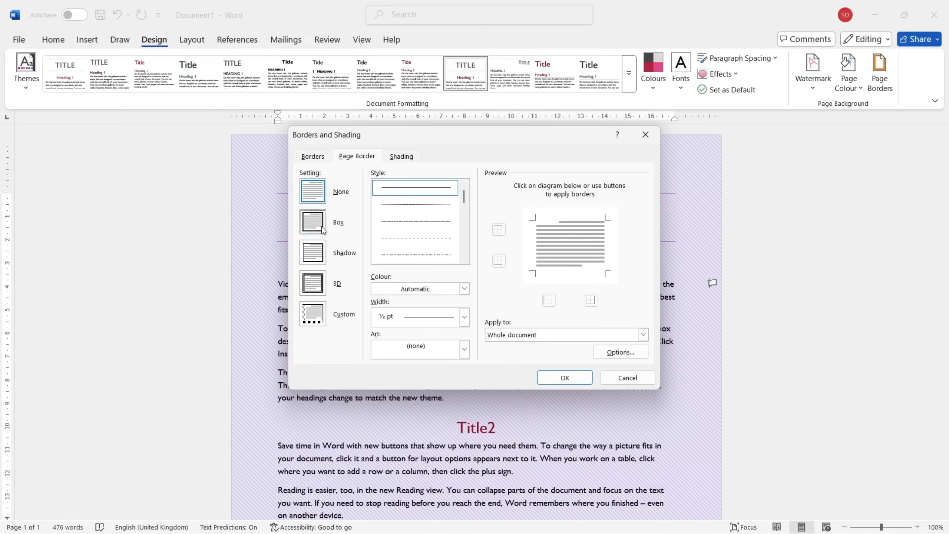
{"action": "left_click", "coordinate": [317, 257]}
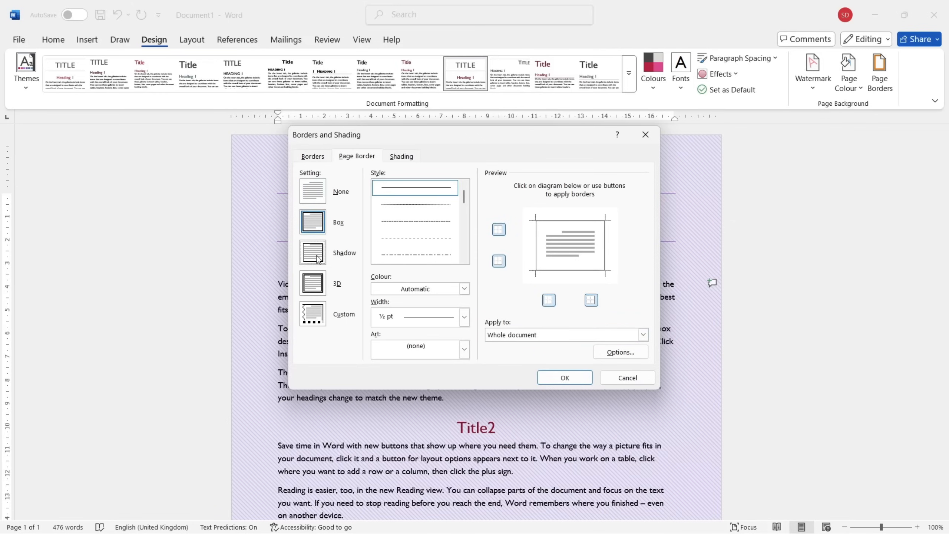
{"action": "left_click", "coordinate": [321, 296]}
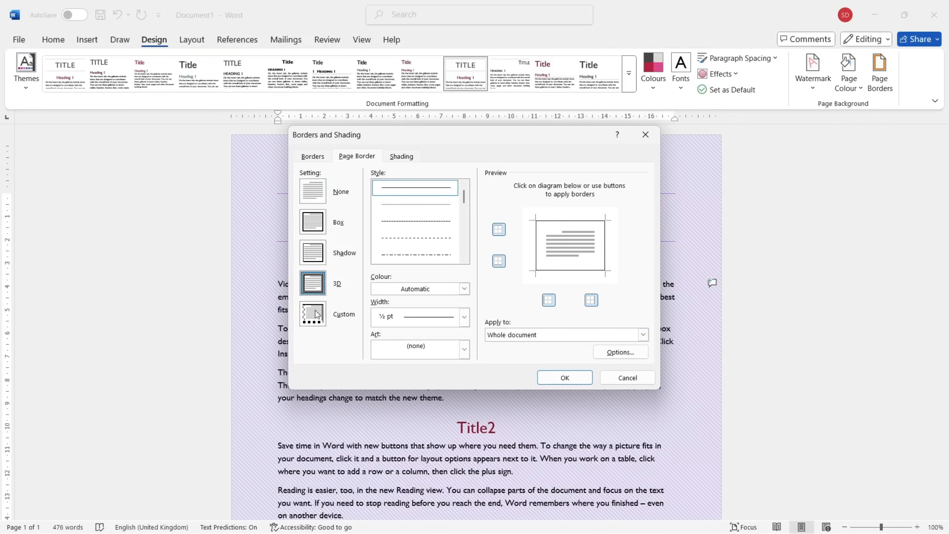
{"action": "left_click", "coordinate": [318, 312]}
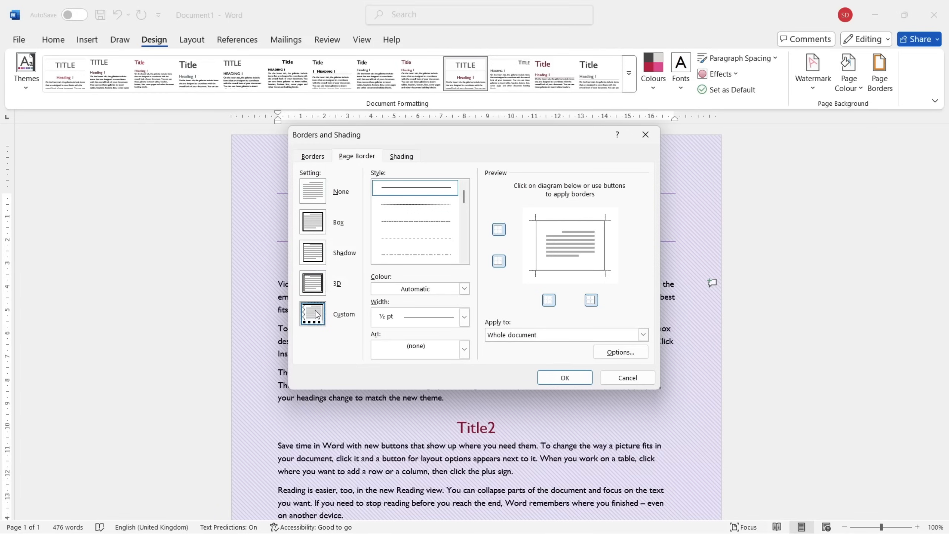
{"action": "left_click", "coordinate": [323, 257]}
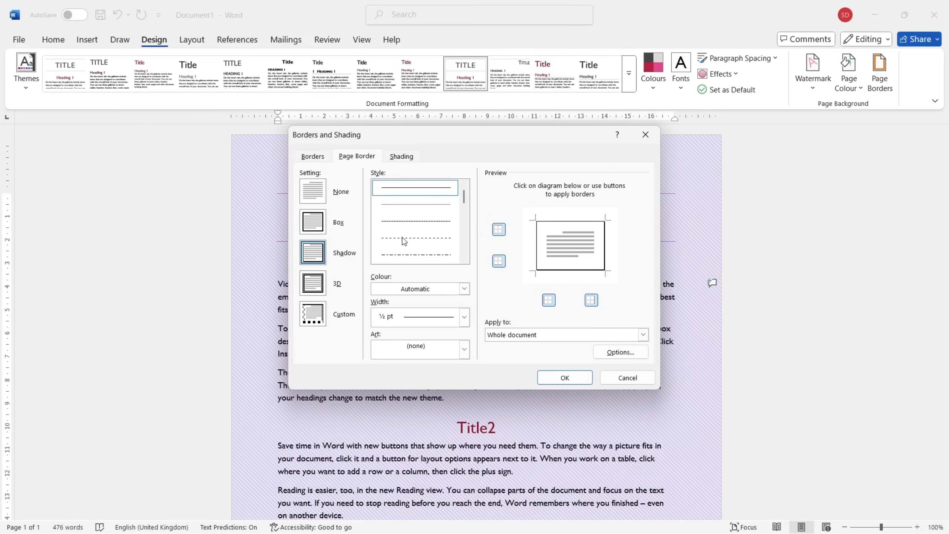
Step: Choose a double line style with thick and thin strokes for the page border
{"action": "left_click", "coordinate": [445, 221]}
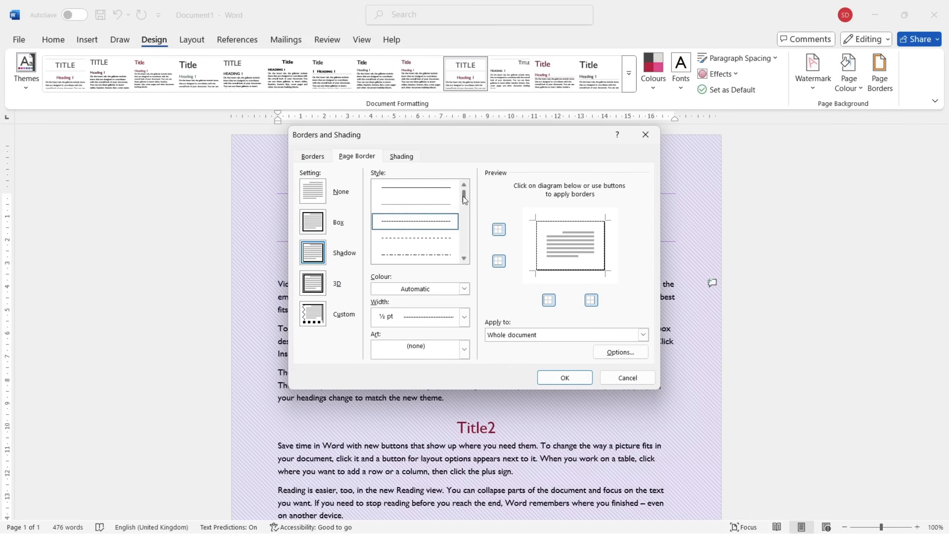
{"action": "left_click_drag", "start_coordinate": [464, 197], "coordinate": [464, 219]}
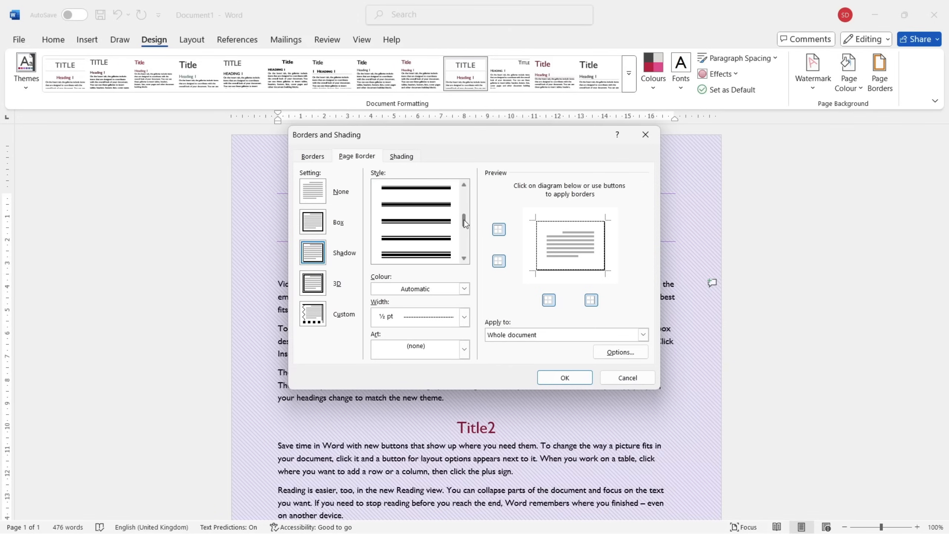
{"action": "left_click", "coordinate": [438, 224]}
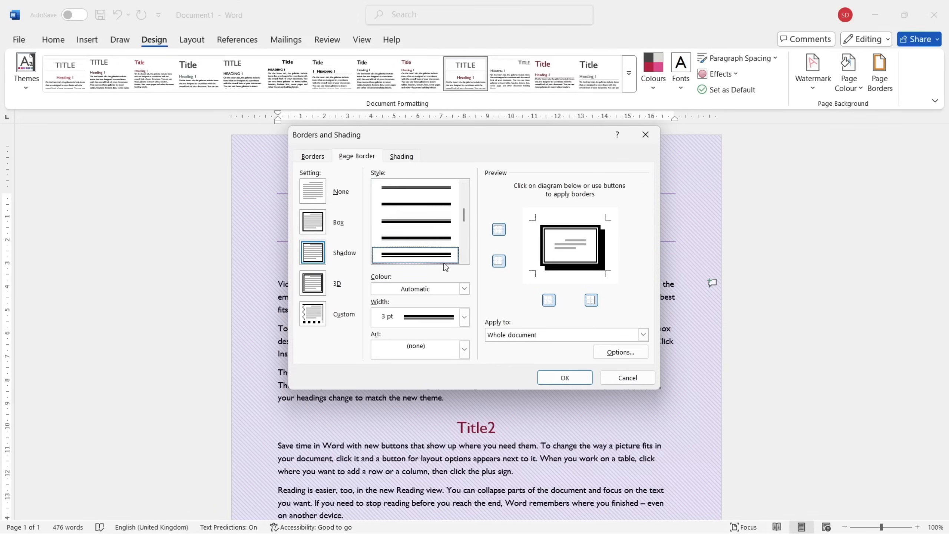
Step: Set the page border's colour to the pink theme colour and its width to 1 ½ pt
{"action": "left_click", "coordinate": [462, 290]}
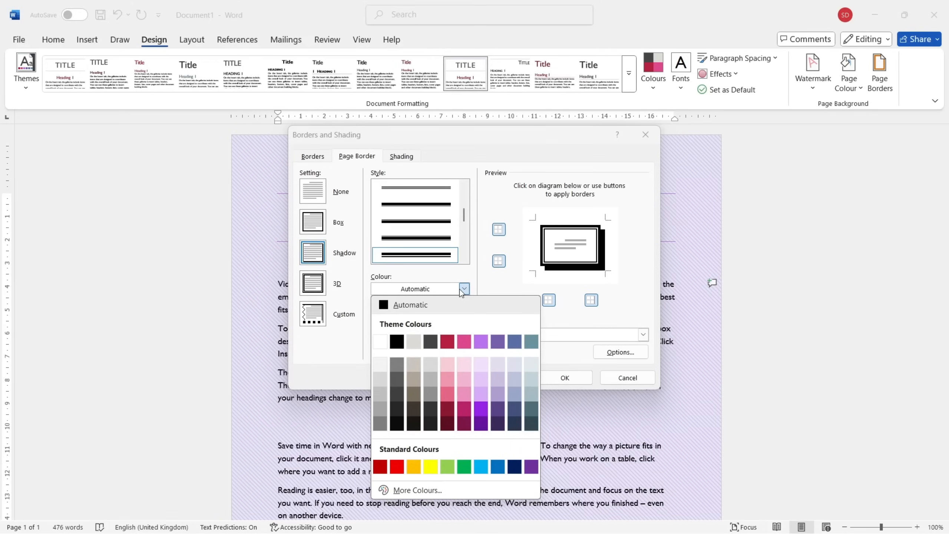
{"action": "left_click", "coordinate": [464, 343]}
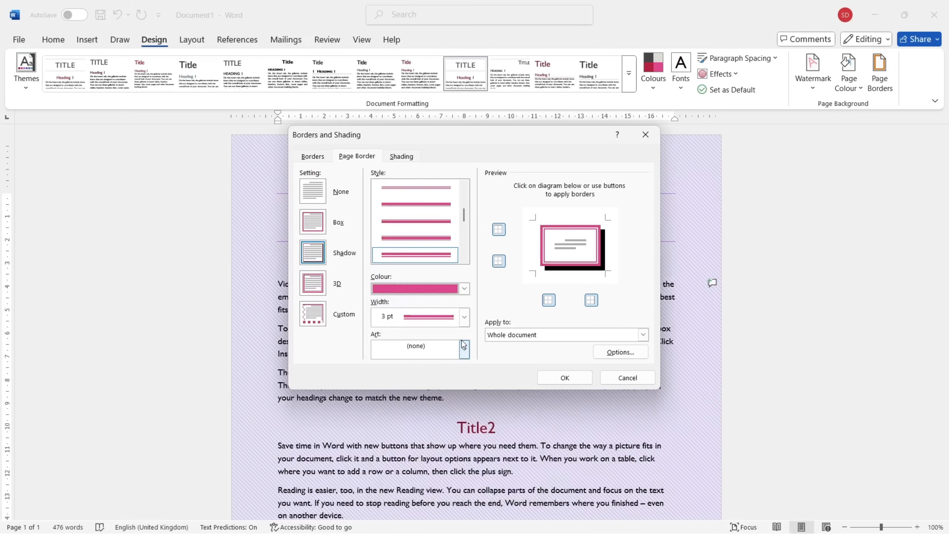
{"action": "left_click", "coordinate": [465, 316]}
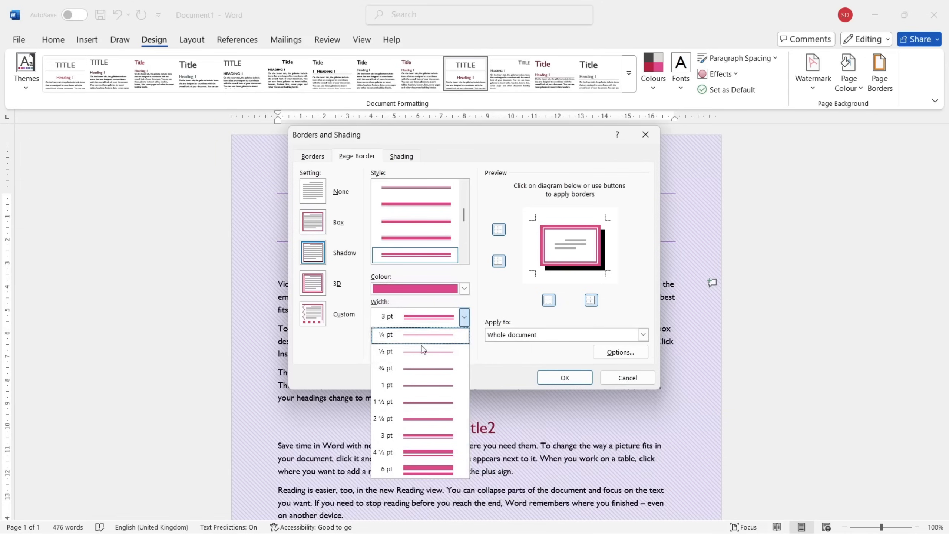
{"action": "left_click", "coordinate": [417, 408]}
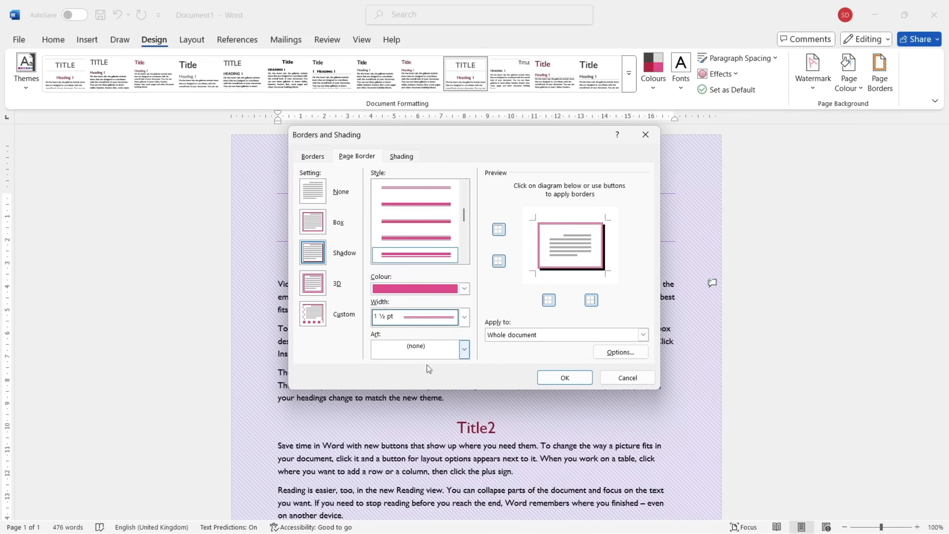
Step: Look through the decorative art choices for the page border and keep the art set to none
{"action": "left_click", "coordinate": [465, 349]}
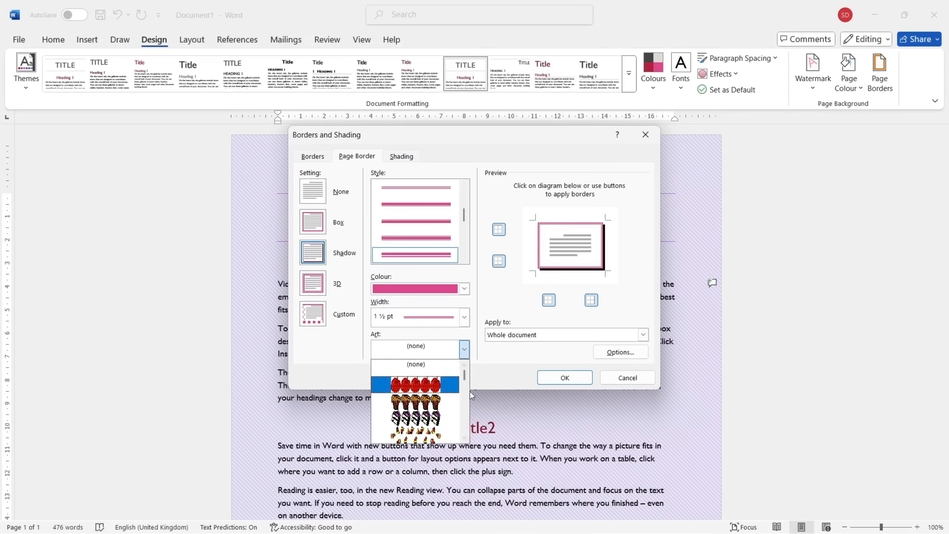
{"action": "mouse_move", "coordinate": [467, 374]}
{"action": "left_mouse_down"}
{"action": "mouse_move", "coordinate": [472, 430]}
{"action": "mouse_move", "coordinate": [470, 358]}
{"action": "left_mouse_up"}
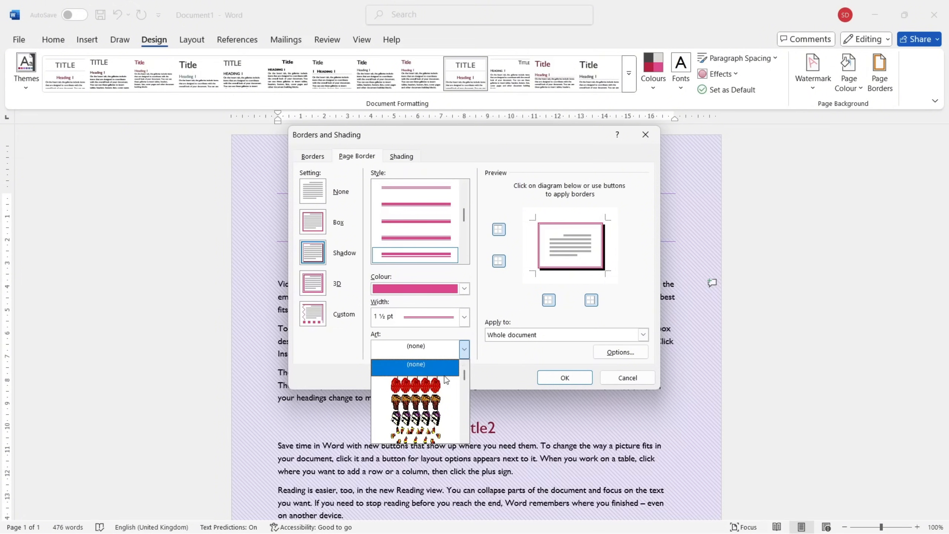
{"action": "left_click", "coordinate": [427, 369]}
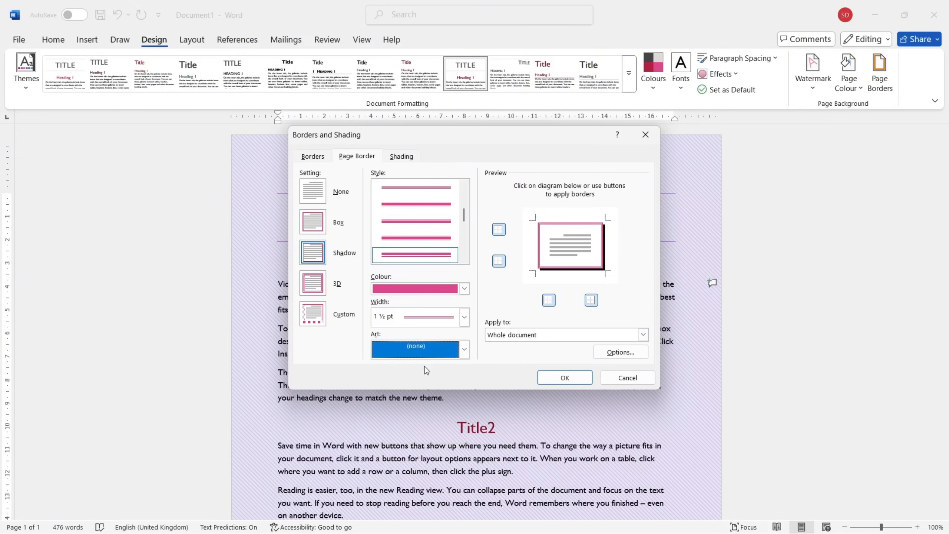
Step: Review the border's margin and display options, keeping it measured from the edge of page and always displayed in front
{"action": "left_click", "coordinate": [628, 353]}
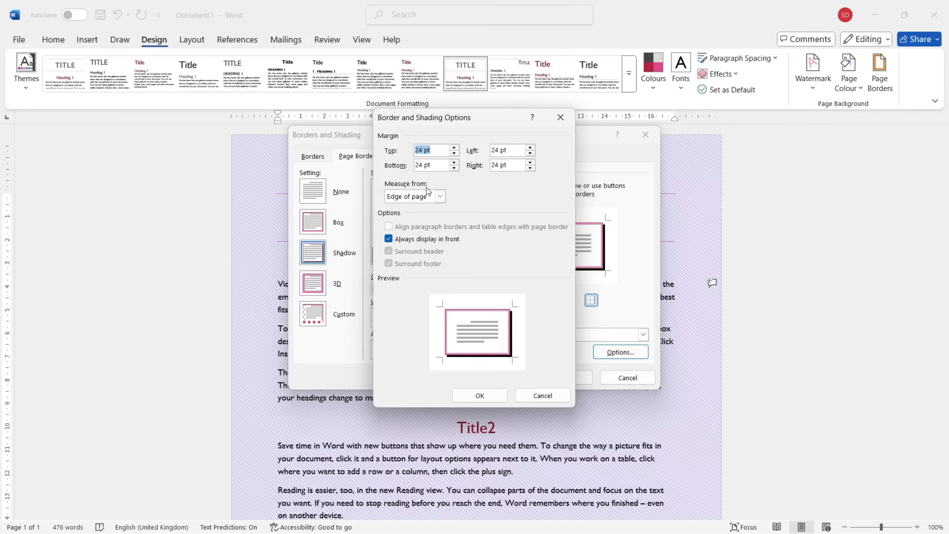
{"action": "left_click", "coordinate": [441, 197]}
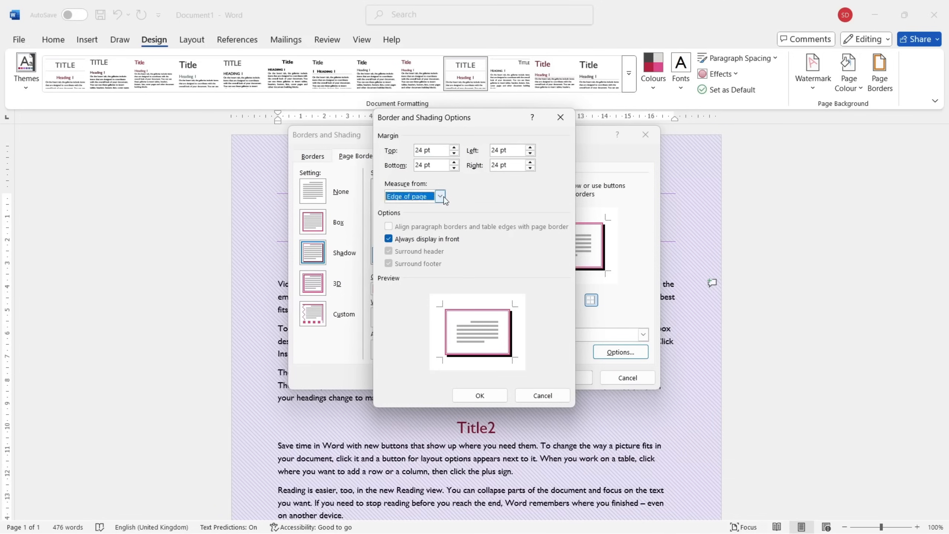
{"action": "left_click", "coordinate": [441, 196]}
{"action": "left_click", "coordinate": [443, 196]}
{"action": "left_click", "coordinate": [391, 242]}
{"action": "left_click", "coordinate": [390, 240]}
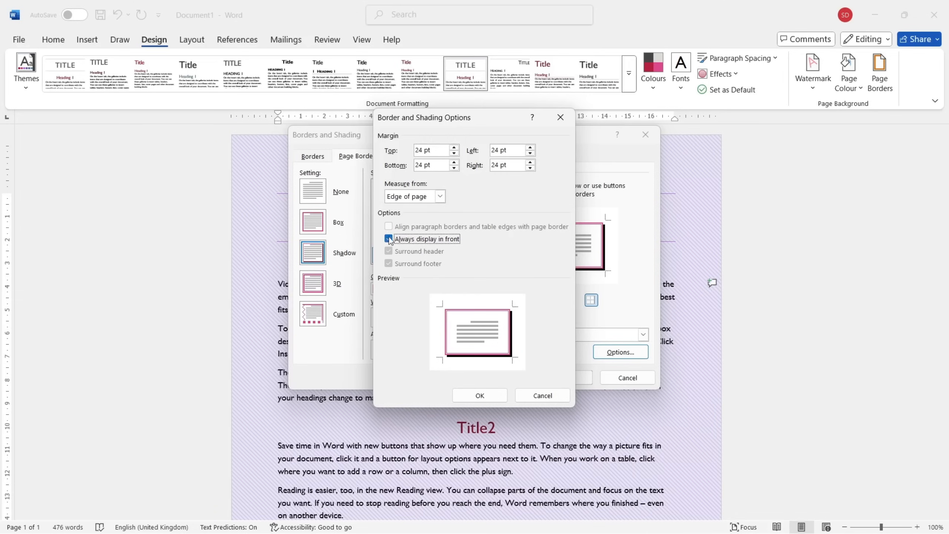
{"action": "left_click", "coordinate": [482, 397]}
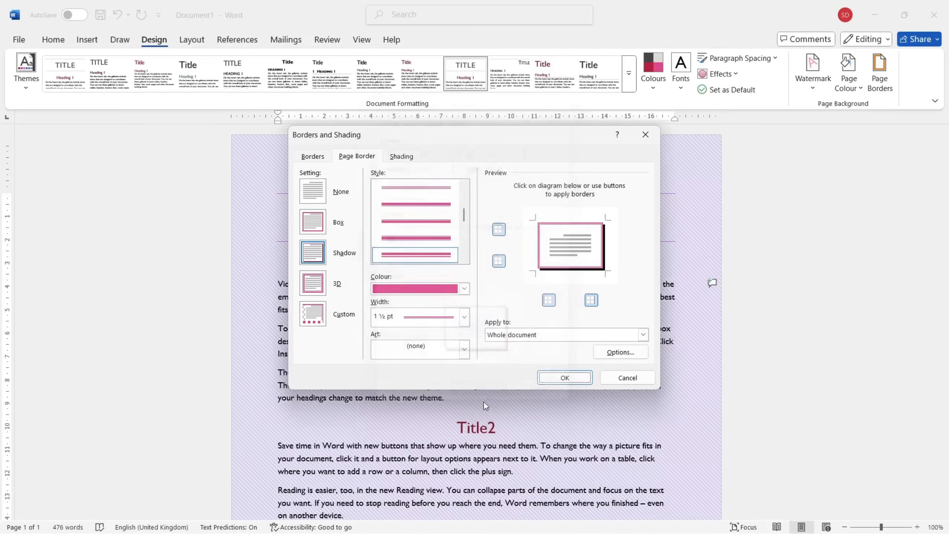
Step: Apply the pink shadow page border to the whole document and check it along the full page
{"action": "left_click", "coordinate": [564, 377]}
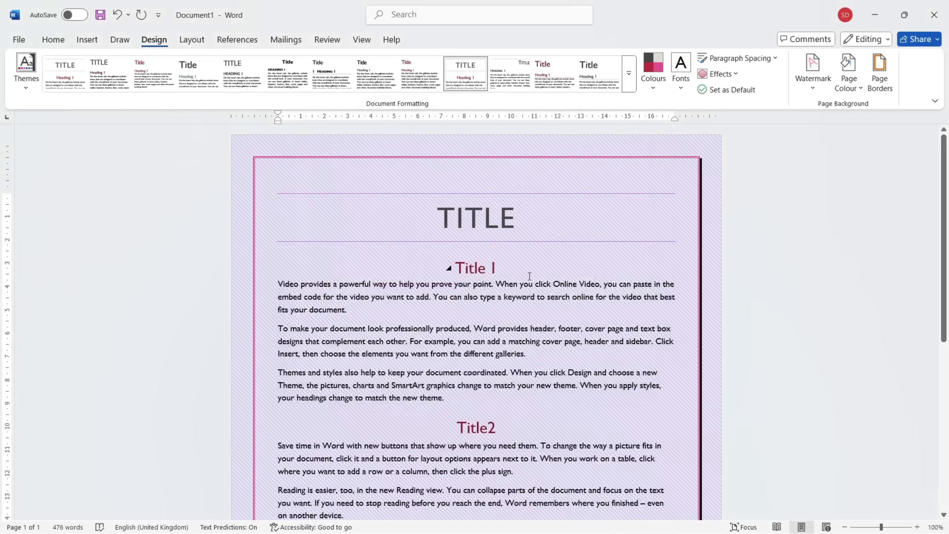
{"action": "scroll", "coordinate": [531, 276], "scroll_direction": "down", "scroll_amount": 5}
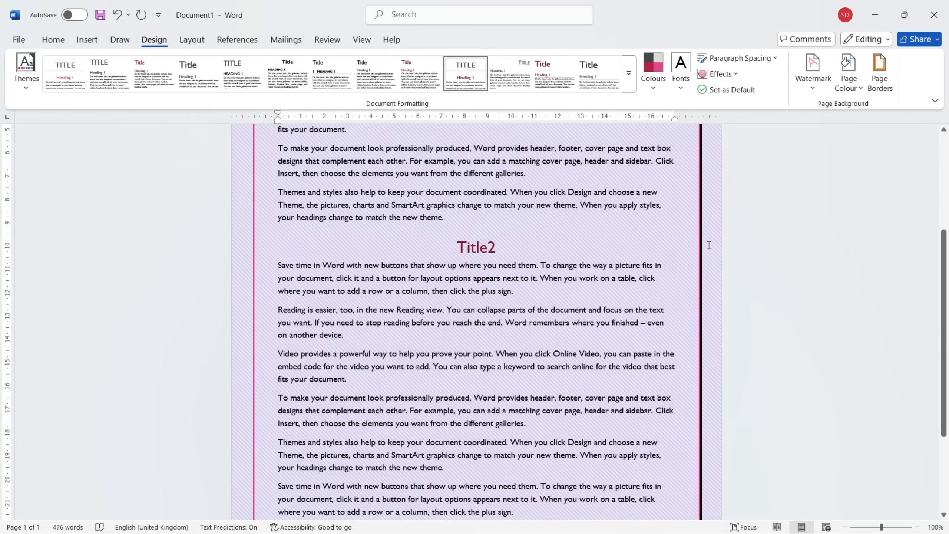
{"action": "scroll", "coordinate": [692, 301], "scroll_direction": "down", "scroll_amount": 4}
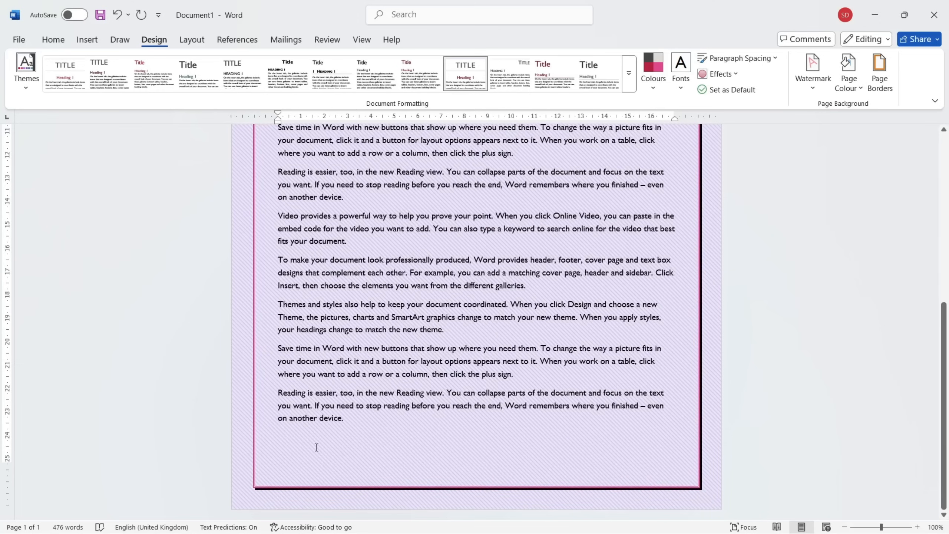
{"action": "scroll", "coordinate": [637, 317], "scroll_direction": "up", "scroll_amount": 9}
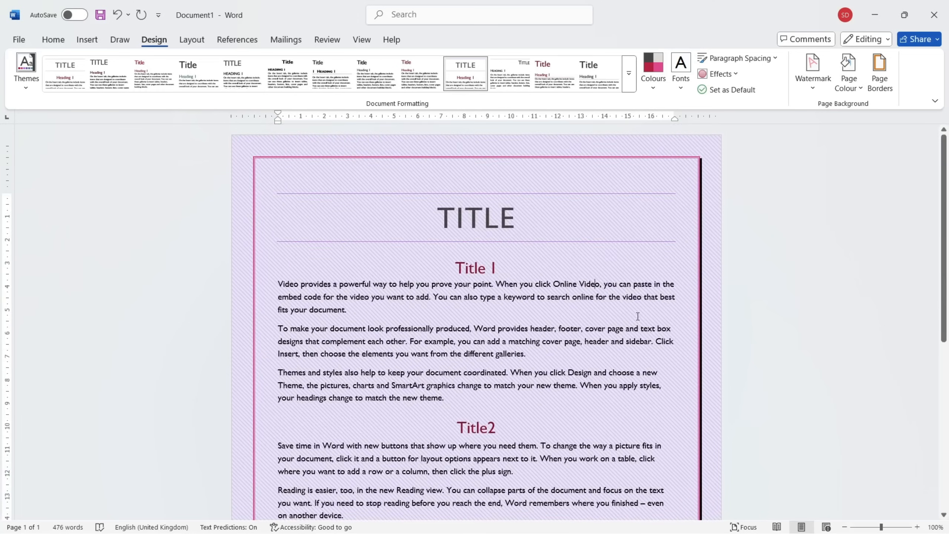
{"action": "scroll", "coordinate": [637, 317], "scroll_direction": "down", "scroll_amount": 9}
{"action": "scroll", "coordinate": [638, 317], "scroll_direction": "up", "scroll_amount": 9}
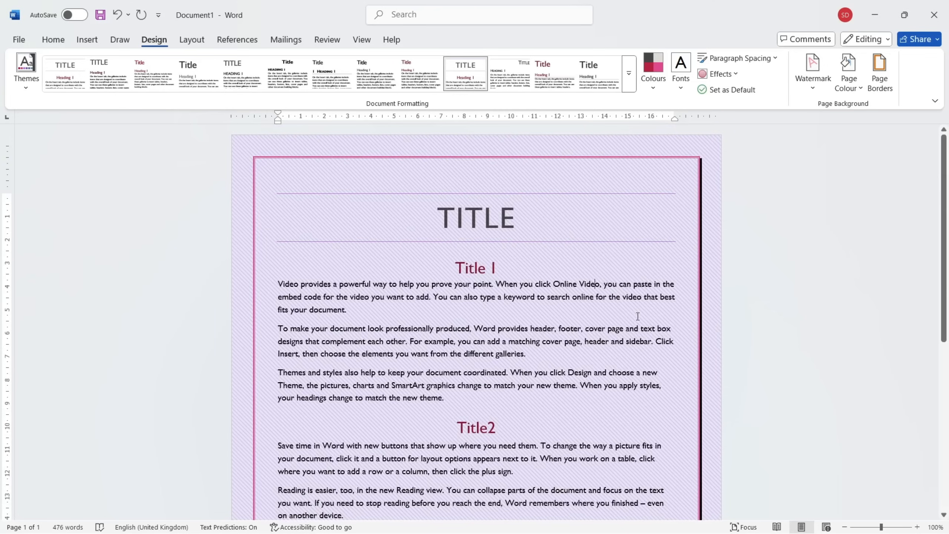